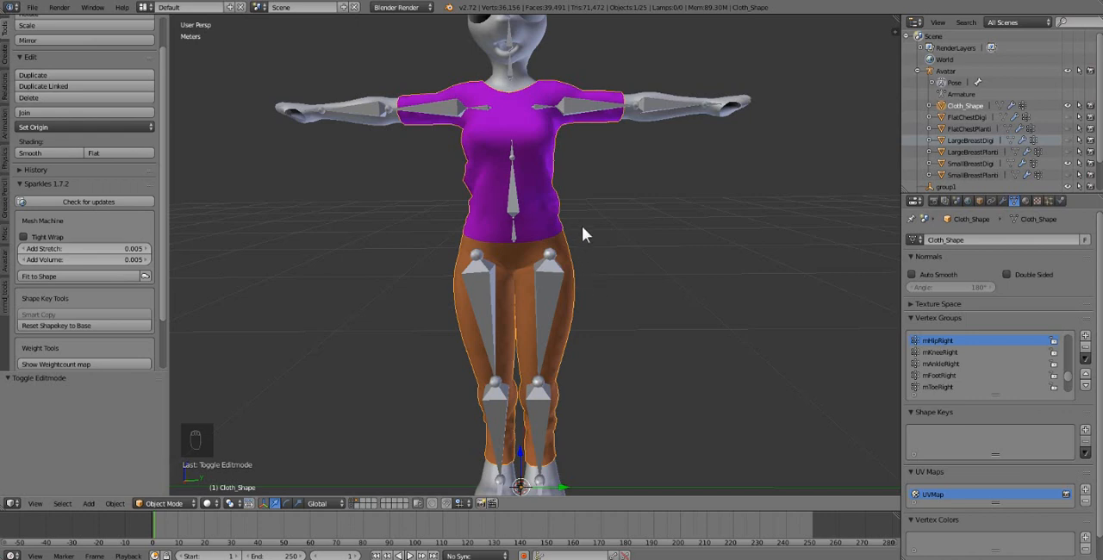
pyautogui.scroll(2, 594, 258)
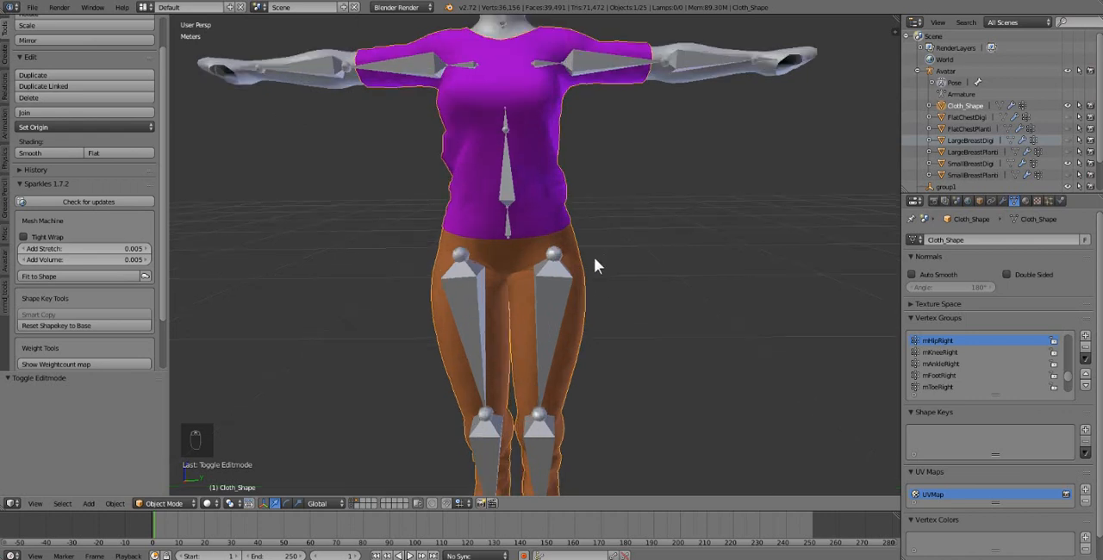
pyautogui.scroll(-2, 594, 259)
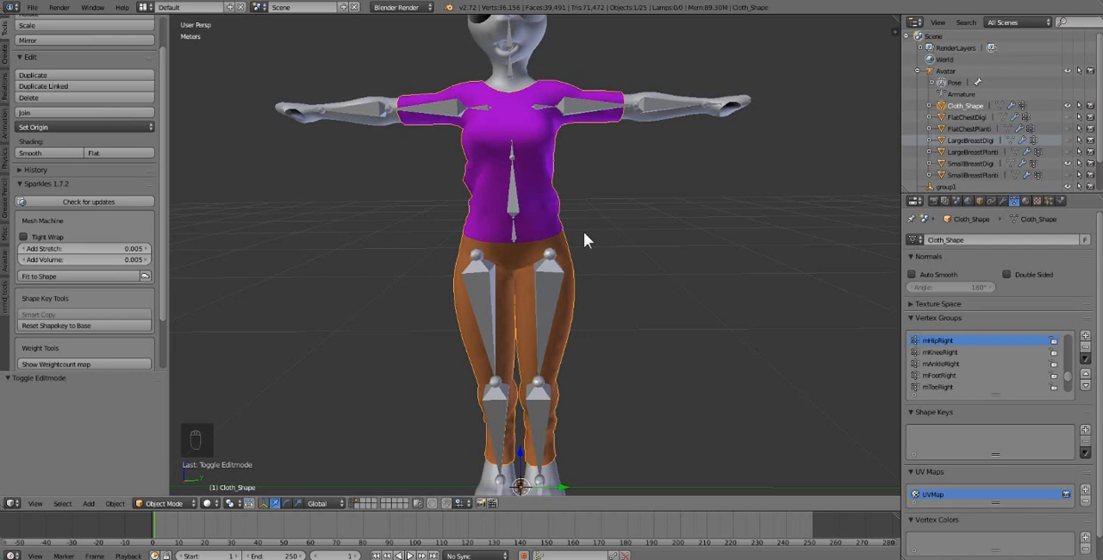
pyautogui.press('Tab')
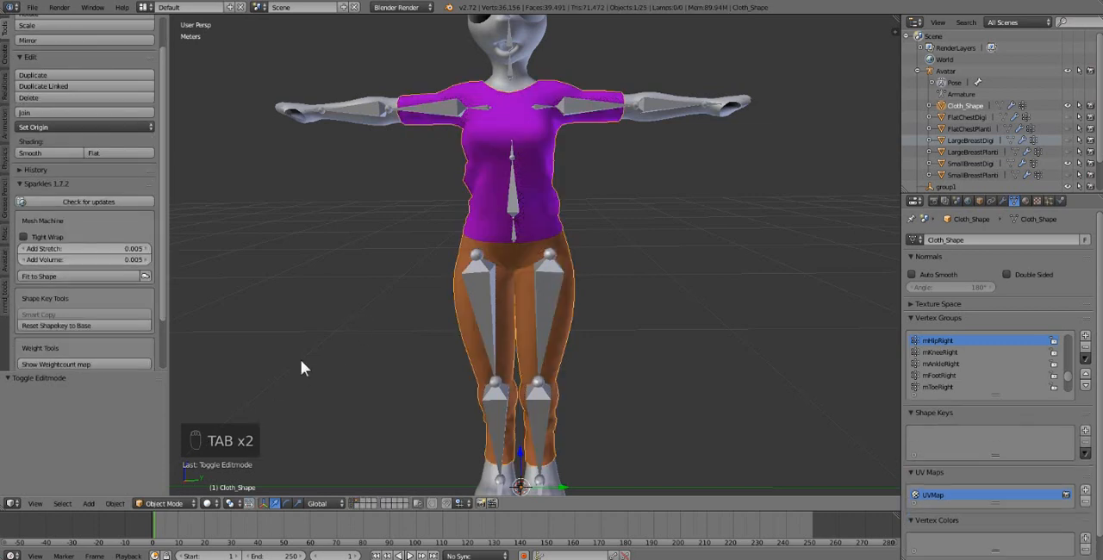
pyautogui.press('Tab')
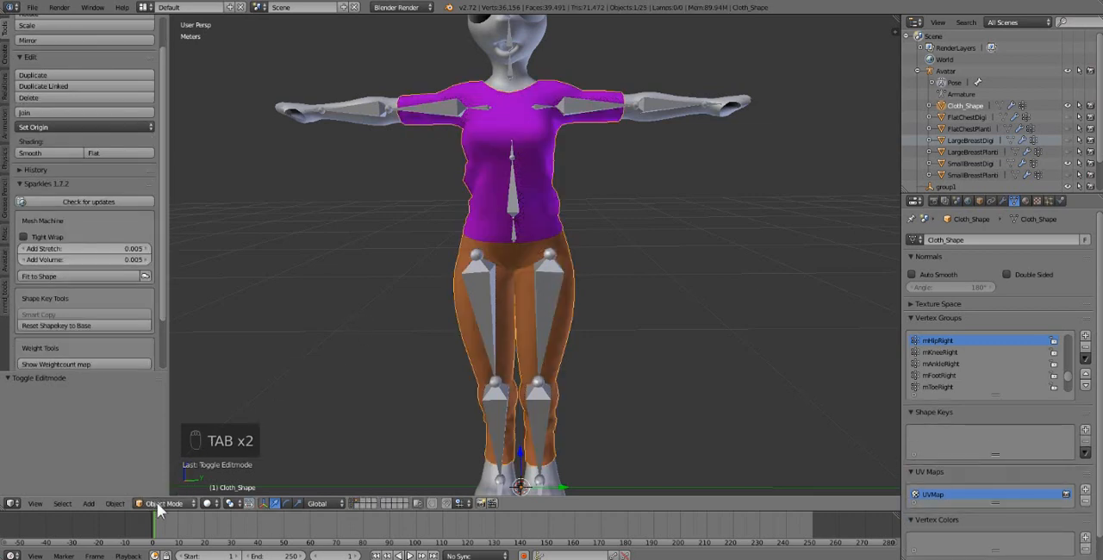
# Step: Enter Edit Mode on the Cloth_Shape mesh, select all its geometry and separate it by material
pyautogui.click(156, 503)
pyautogui.click(163, 477)
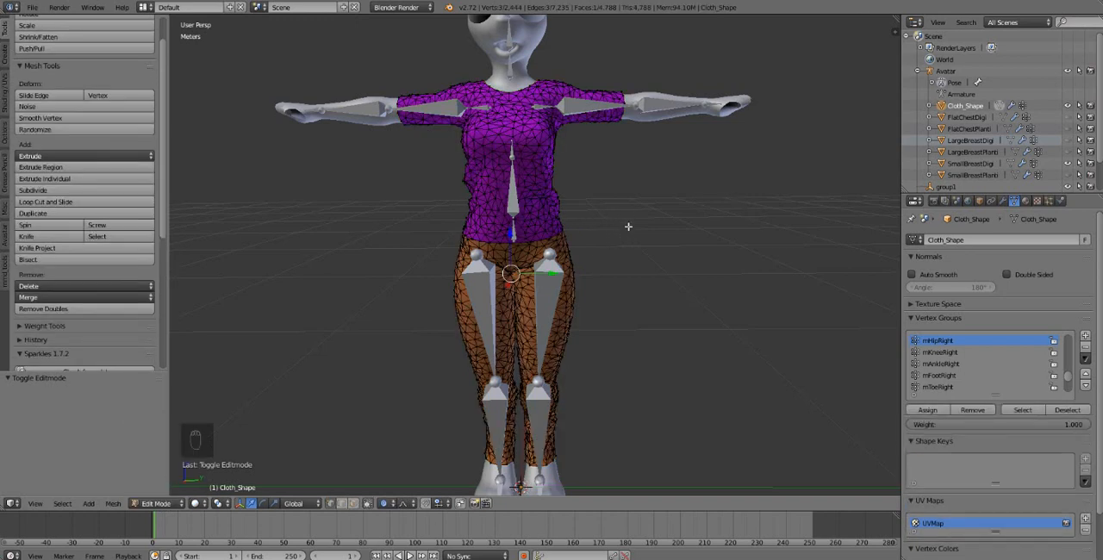
pyautogui.keyDown('shift'); pyautogui.moveTo(629, 226); pyautogui.dragTo(612, 248, button='middle'); pyautogui.keyUp('shift')
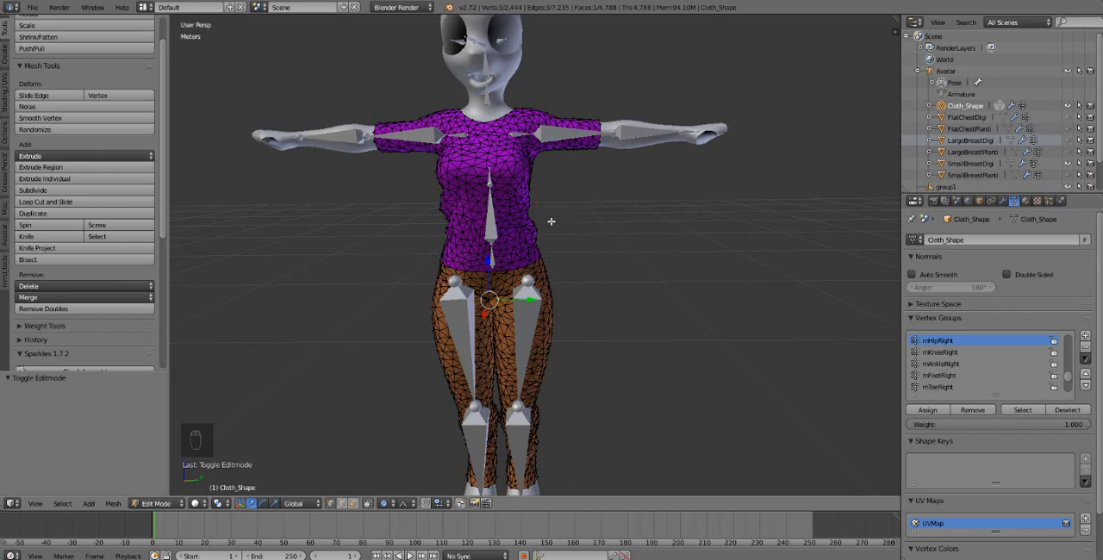
pyautogui.press('a')
pyautogui.press('a')
pyautogui.press('a')
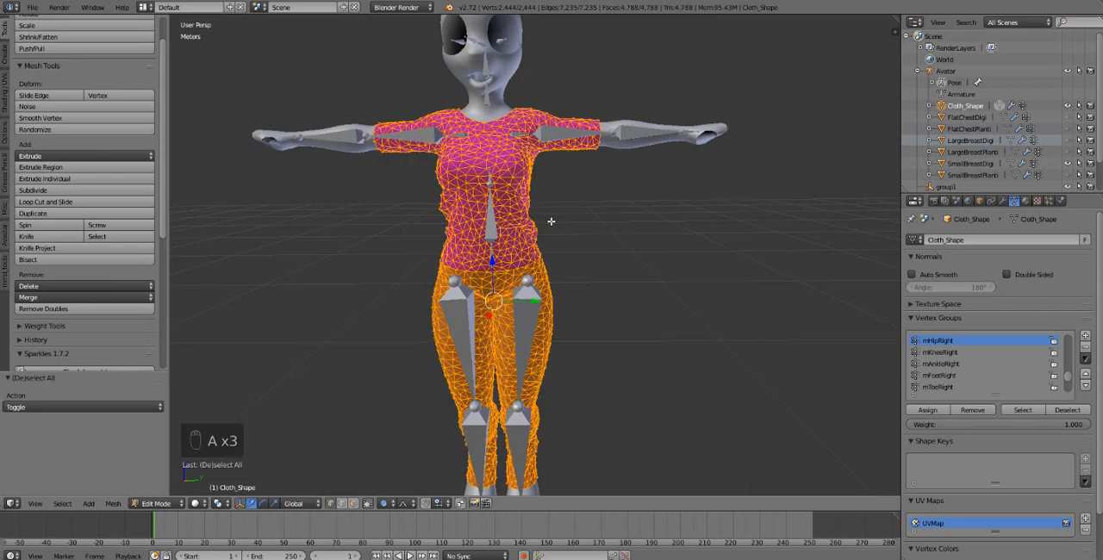
pyautogui.press('p')
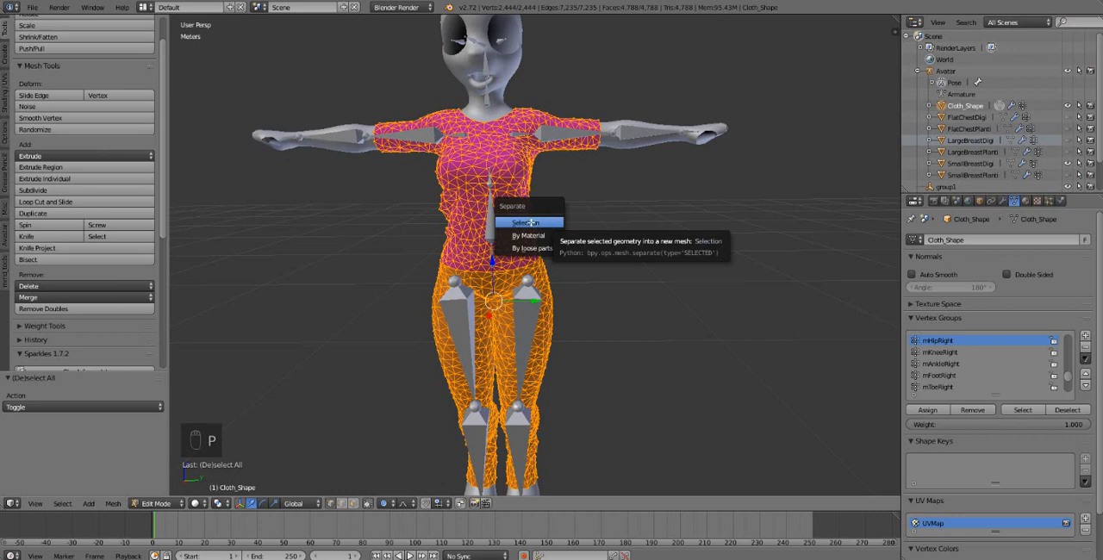
pyautogui.click(543, 238)
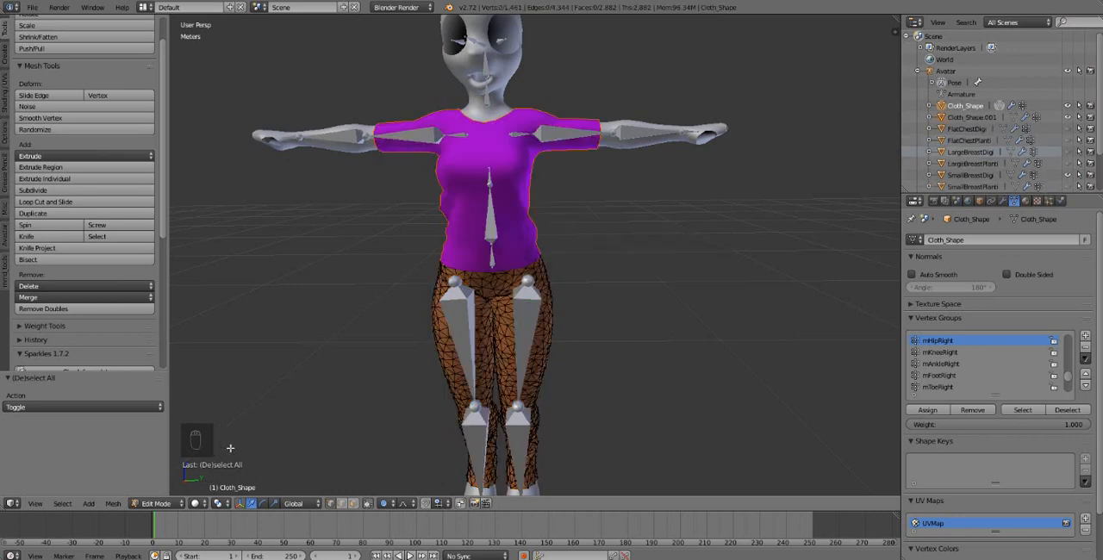
# Step: Return to Object Mode and select the separated pants and shirt individually to check the split
pyautogui.click(153, 506)
pyautogui.click(153, 495)
pyautogui.click(155, 503)
pyautogui.click(155, 490)
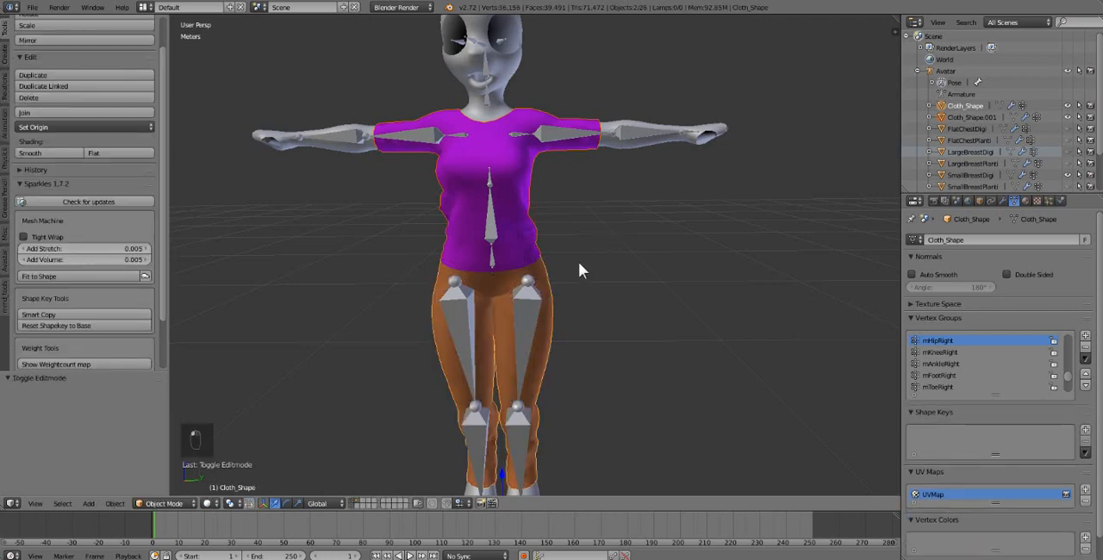
pyautogui.rightClick(551, 276)
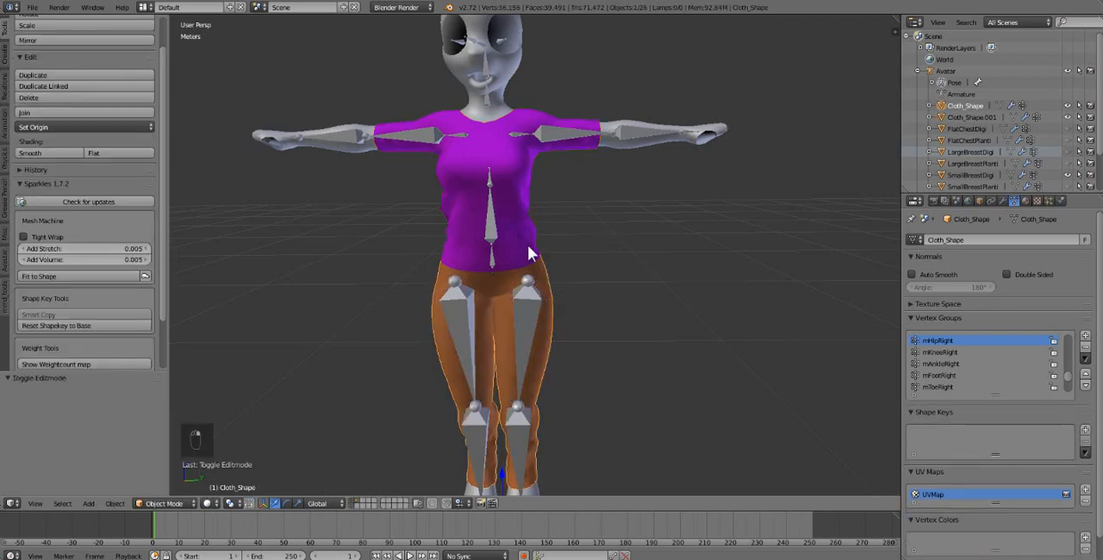
pyautogui.rightClick(547, 276)
pyautogui.rightClick(547, 275)
pyautogui.rightClick(528, 180)
pyautogui.rightClick(527, 184)
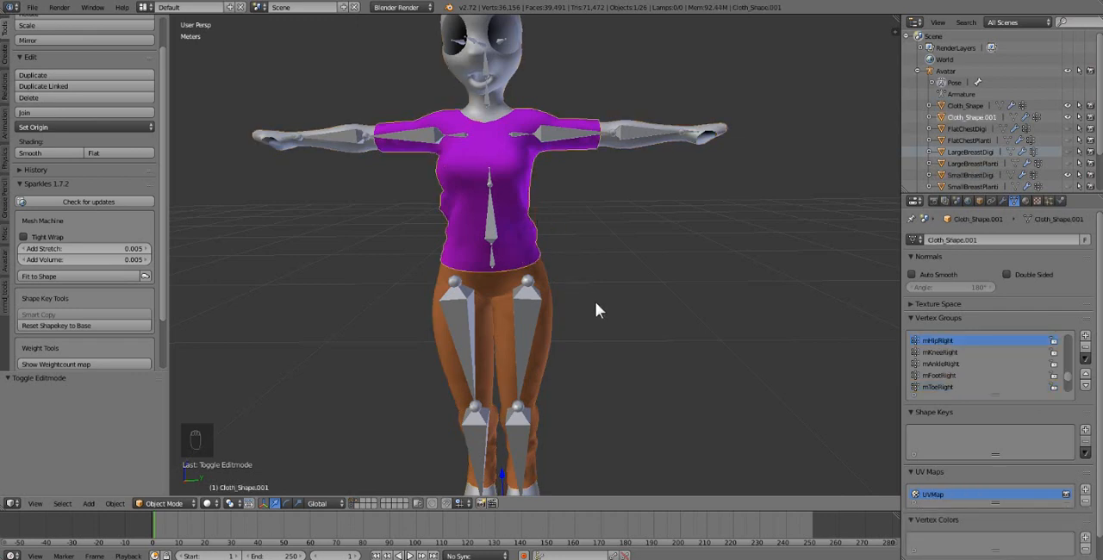
# Step: Undo the material separation by reverting through the undo history to the Toggle Editmode state before it
pyautogui.hotkey('ctrl', 'z')
pyautogui.hotkey('ctrl', 'z')
pyautogui.hotkey('ctrl', 'z')
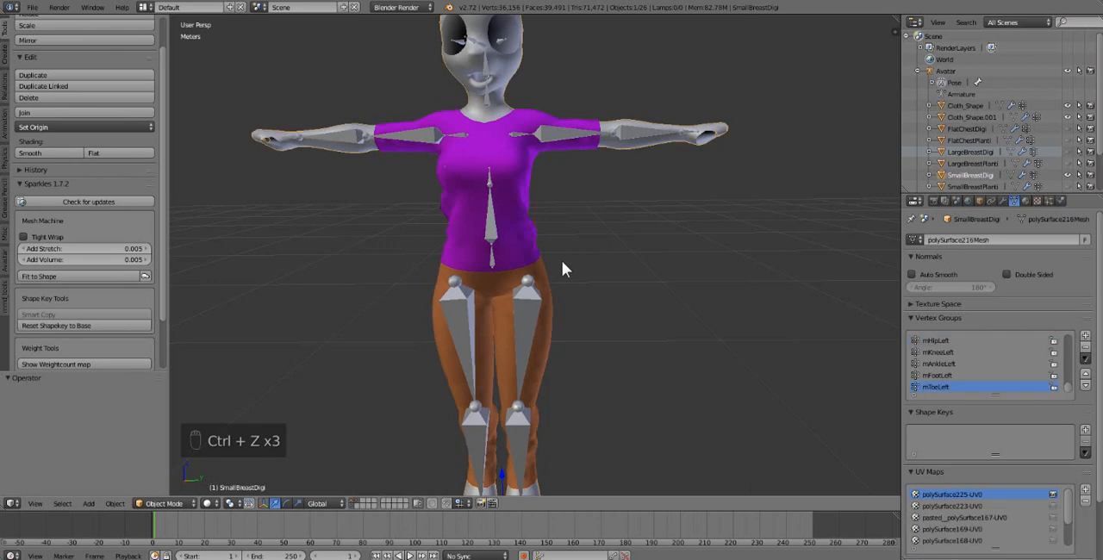
pyautogui.hotkey('ctrl', 'z')
pyautogui.hotkey('ctrl', 'alt', 'z')
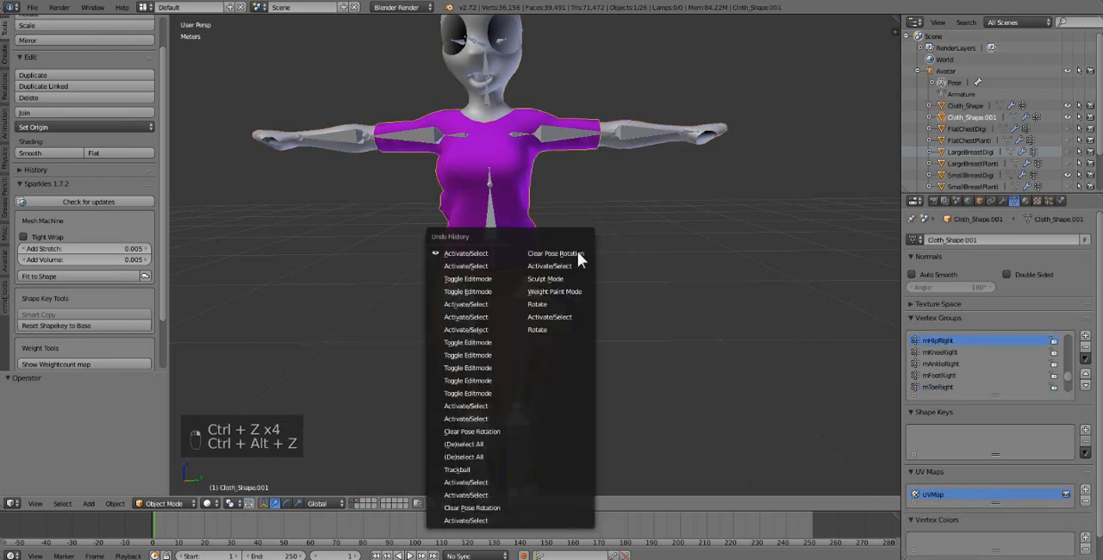
pyautogui.click(456, 283)
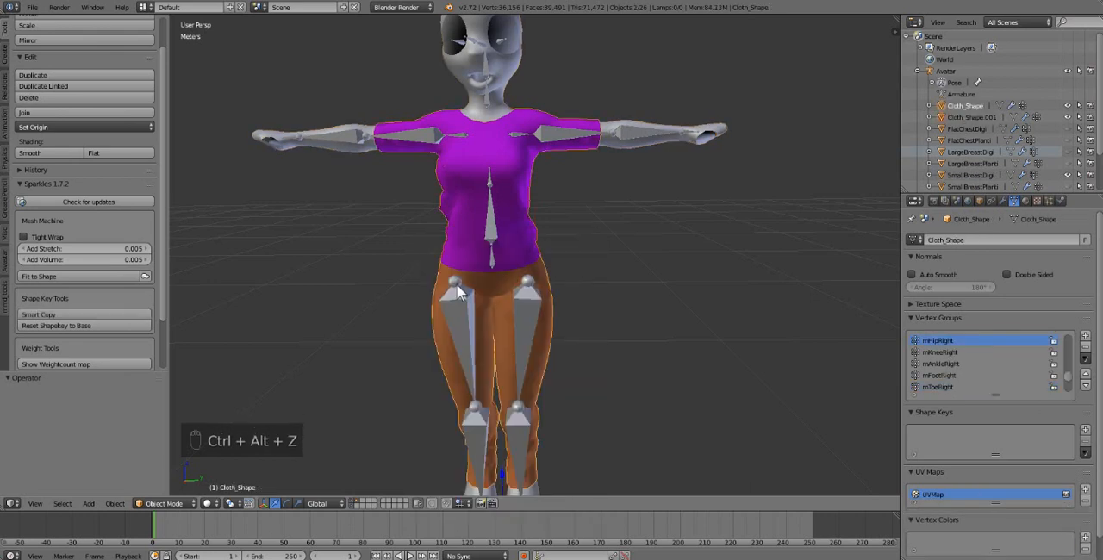
pyautogui.rightClick(539, 255)
pyautogui.rightClick(541, 255)
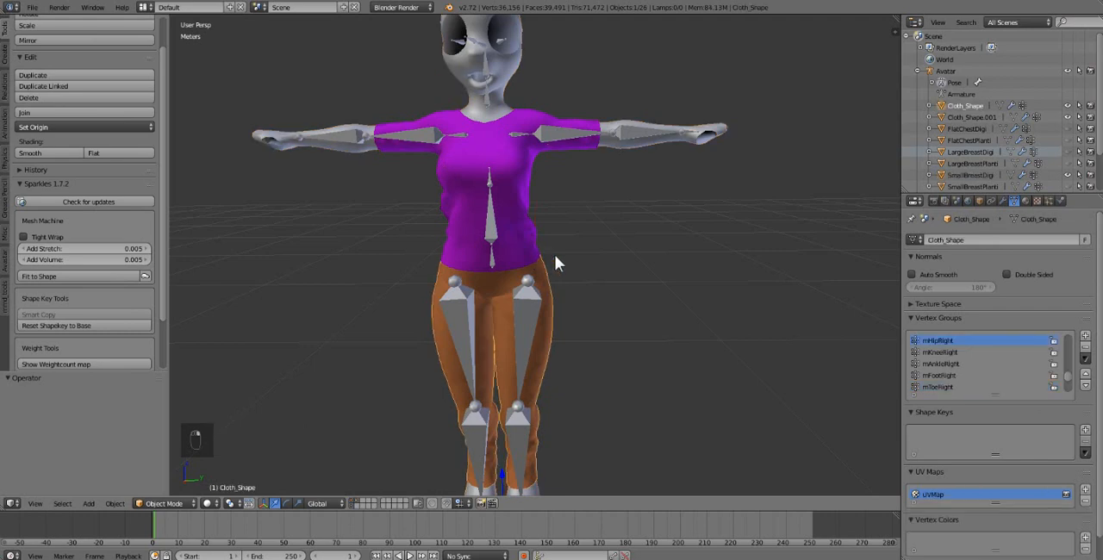
pyautogui.hotkey('ctrl', 'alt', 'z')
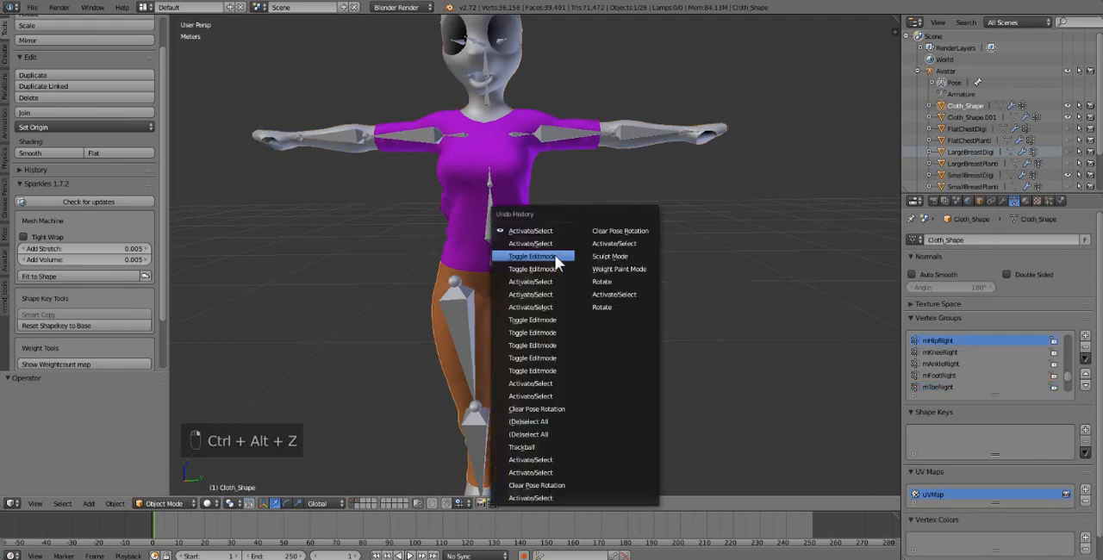
pyautogui.click(541, 333)
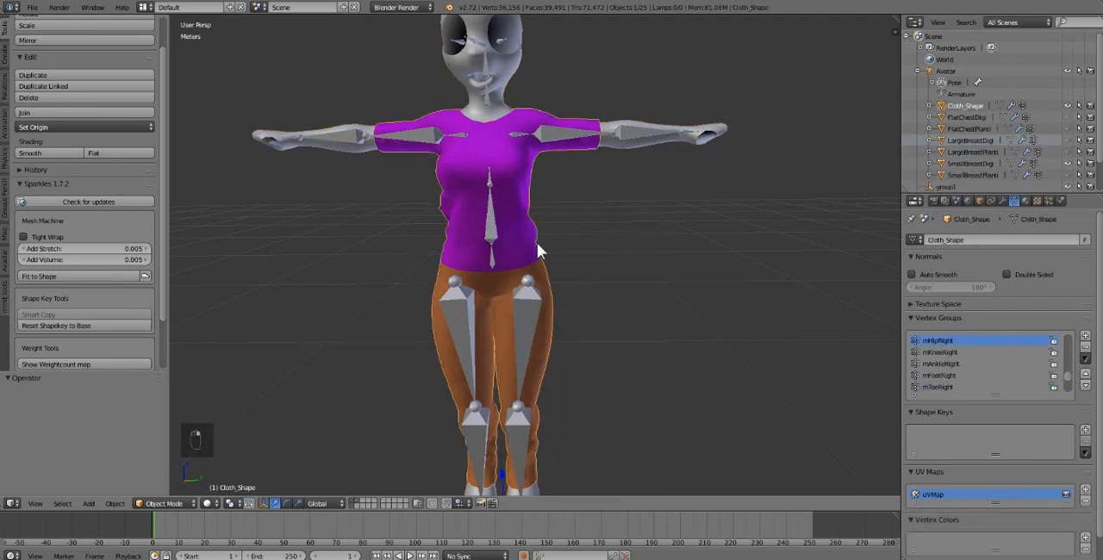
# Step: Duplicate the clothing mesh in place, move the duplicate to layer 11 and display that layer
pyautogui.hotkey('shift', 'd')
pyautogui.rightClick(537, 242)
pyautogui.press('m')
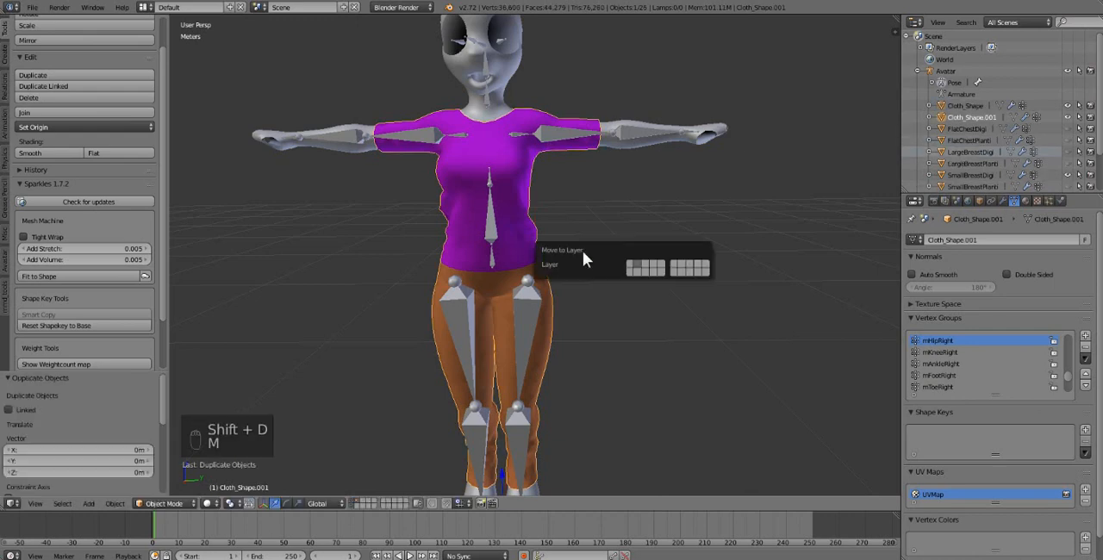
pyautogui.click(679, 270)
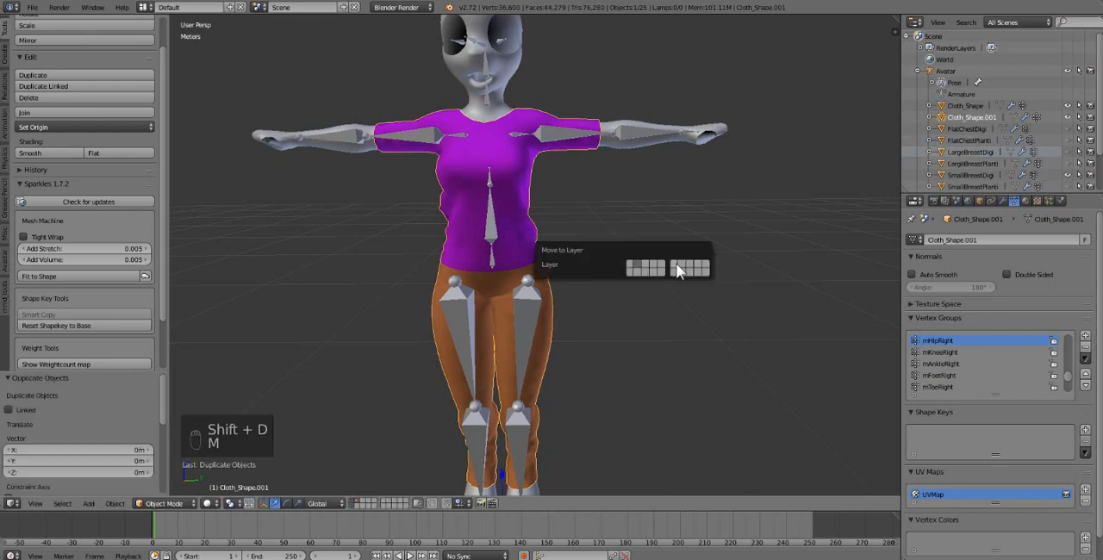
pyautogui.click(384, 503)
# Step: Duplicate the clothing in place, then move Cloth_Shape.001 about 49.7 cm along the Y axis
pyautogui.hotkey('shift', 'd')
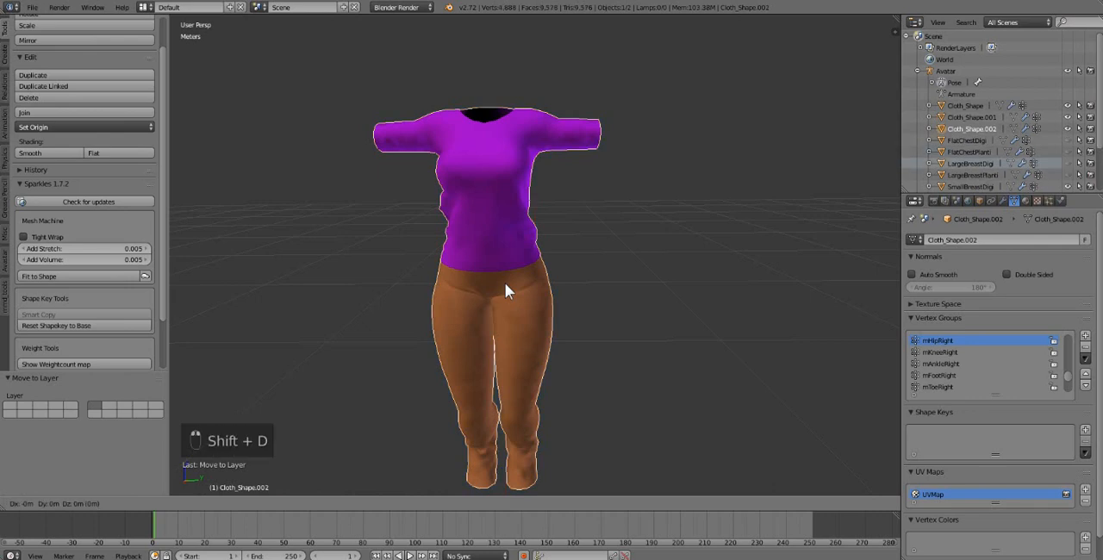
pyautogui.rightClick(536, 284)
pyautogui.press('m')
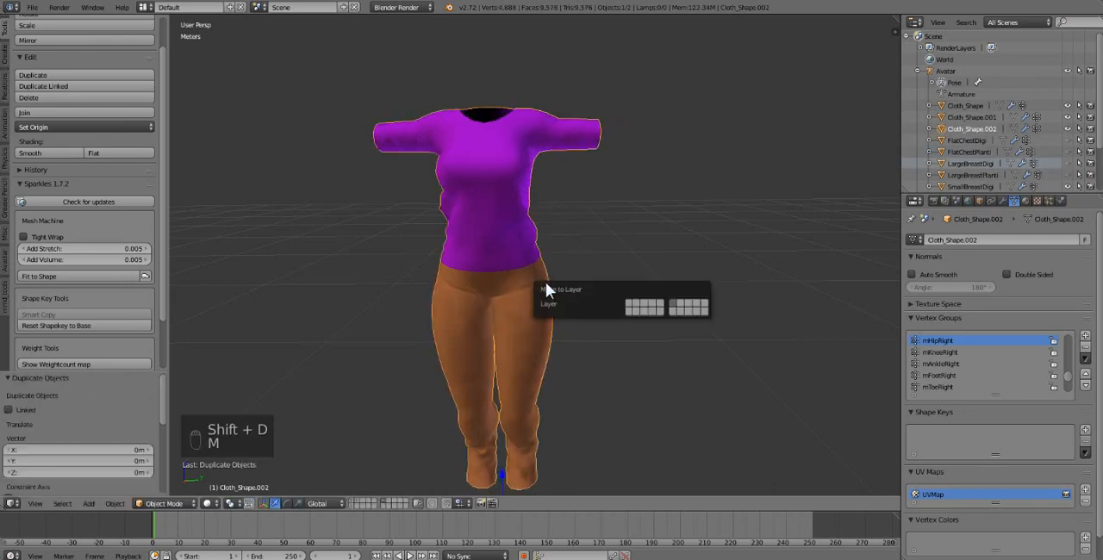
pyautogui.rightClick(480, 251)
pyautogui.scroll(-3, 479, 251)
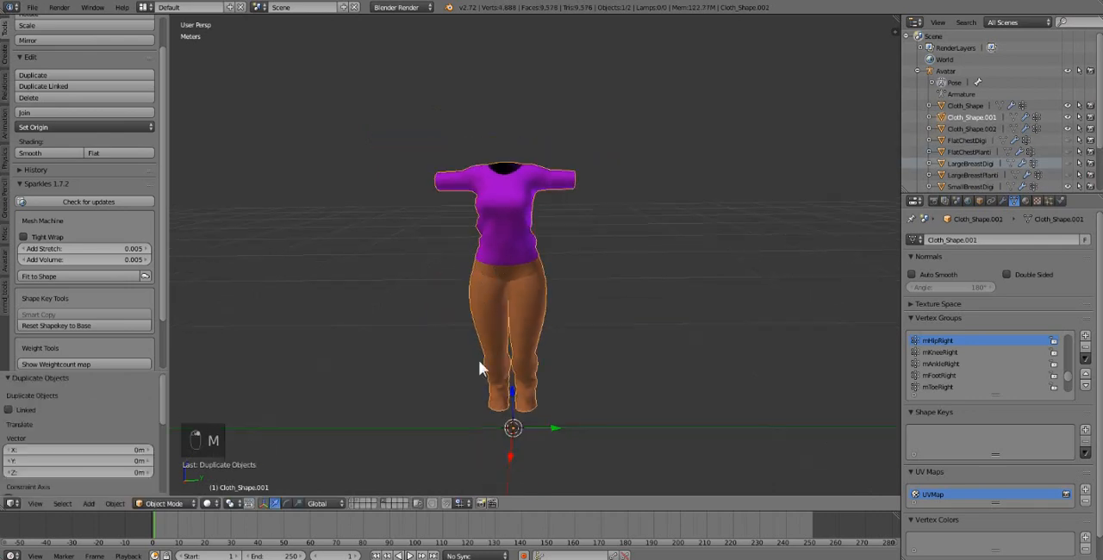
pyautogui.press('g')
pyautogui.press('y')
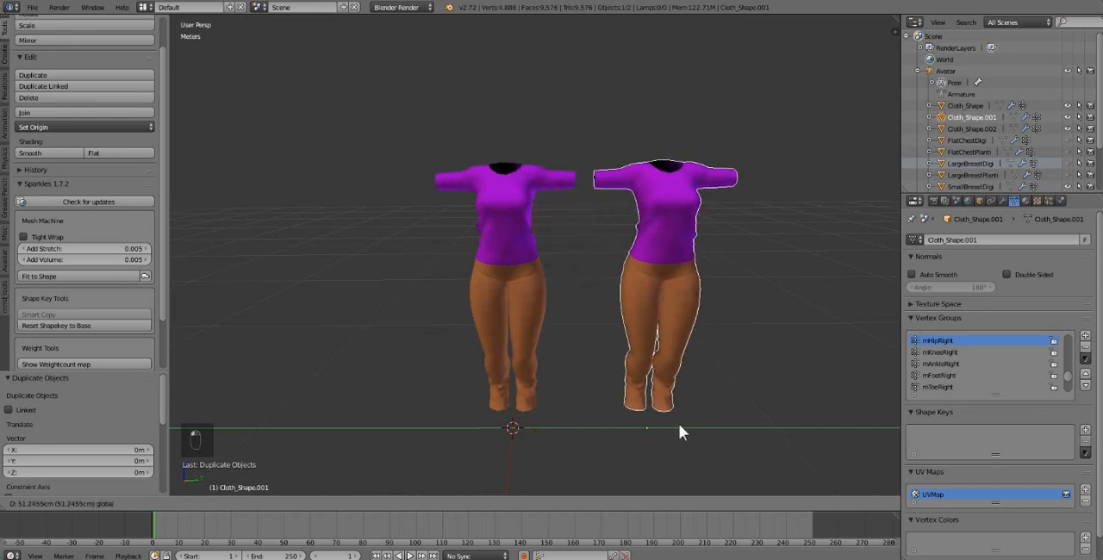
pyautogui.click(659, 412)
# Step: Duplicate the moved clothing and shift the new copy about -98.1 cm along Y, beyond the middle one
pyautogui.hotkey('shift', 'd')
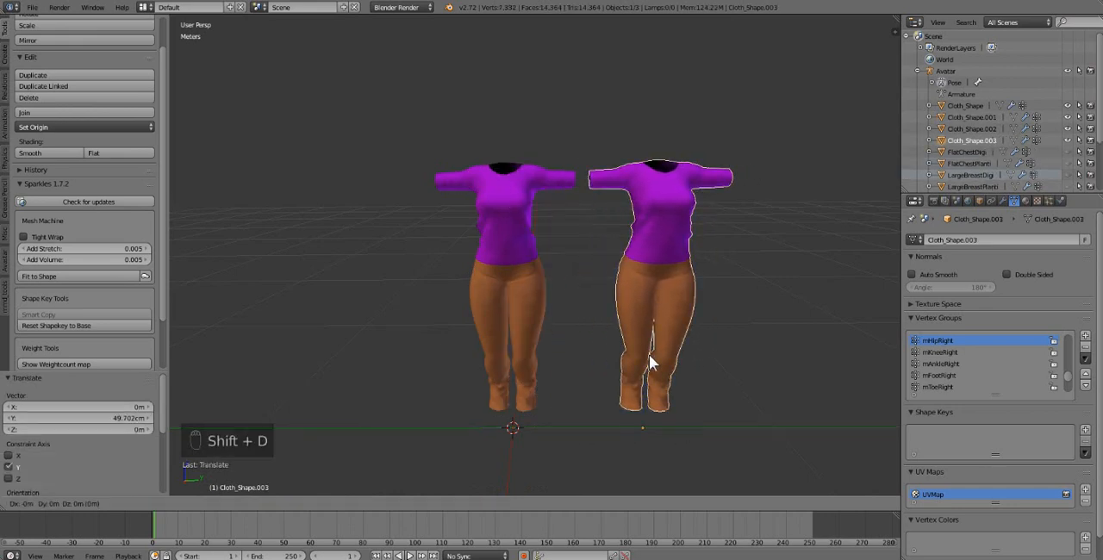
pyautogui.rightClick(675, 410)
pyautogui.moveTo(681, 429); pyautogui.dragTo(427, 422)
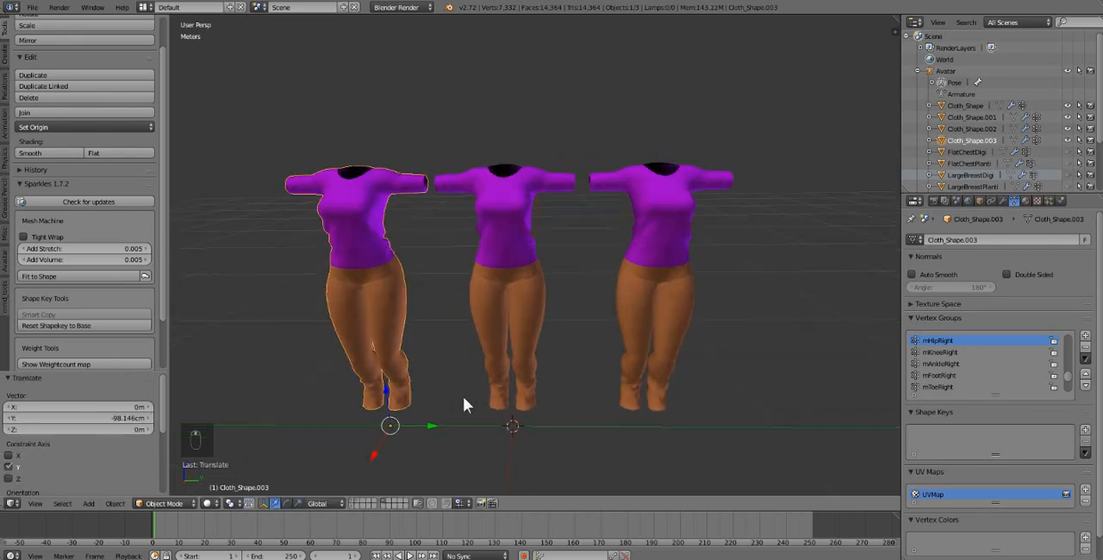
# Step: Separate all geometry of the middle clothing copy, Cloth_Shape.002, by material and return to Object Mode
pyautogui.rightClick(492, 224)
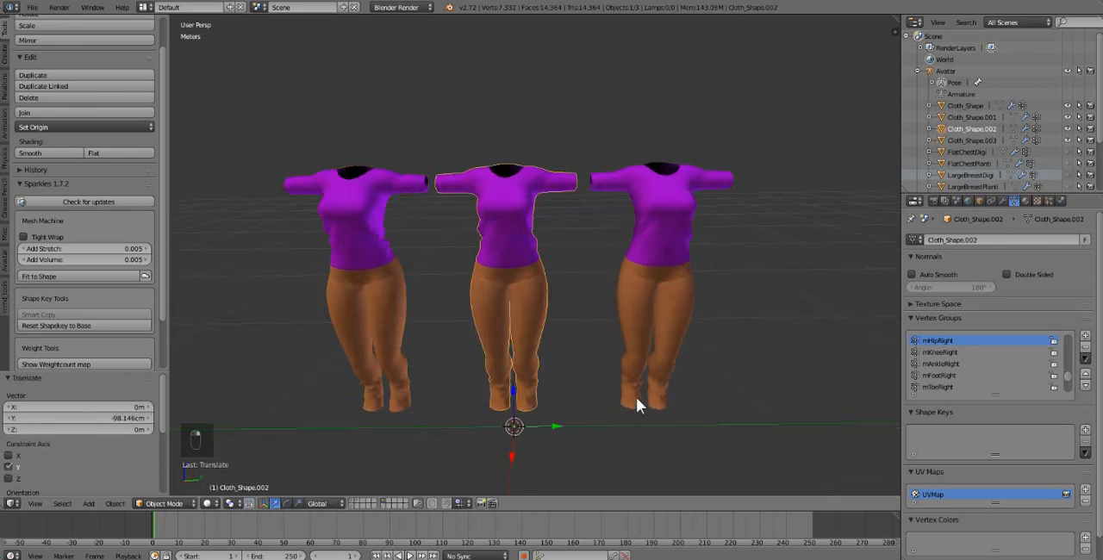
pyautogui.press('Tab')
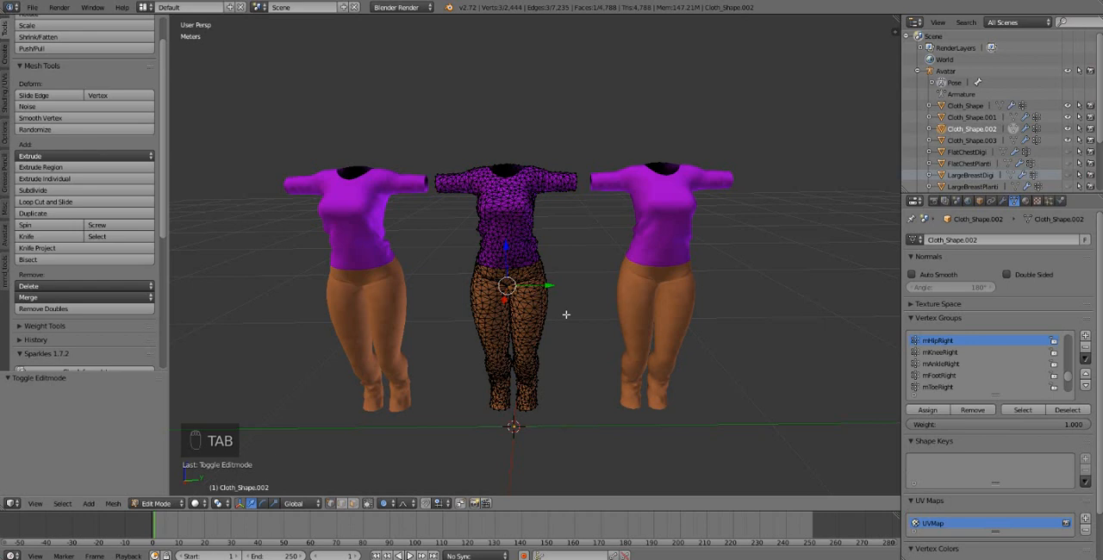
pyautogui.press('a')
pyautogui.press('a')
pyautogui.press('a')
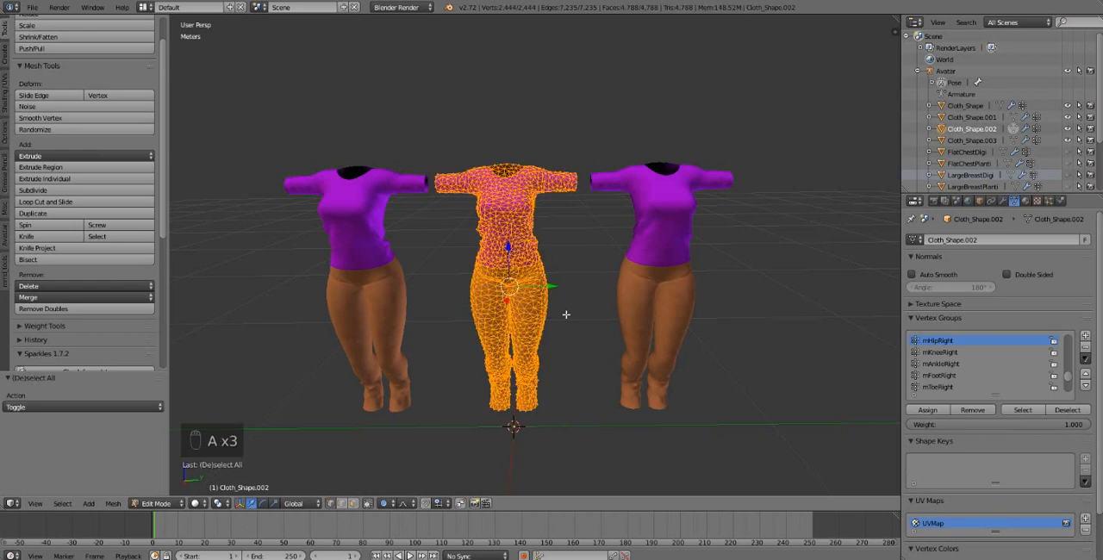
pyautogui.press('p')
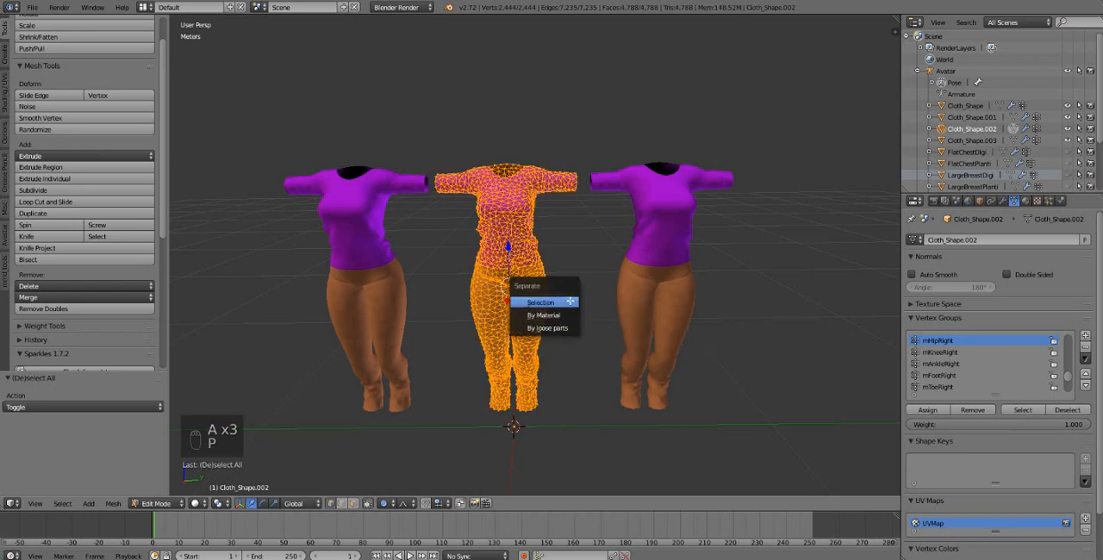
pyautogui.click(543, 315)
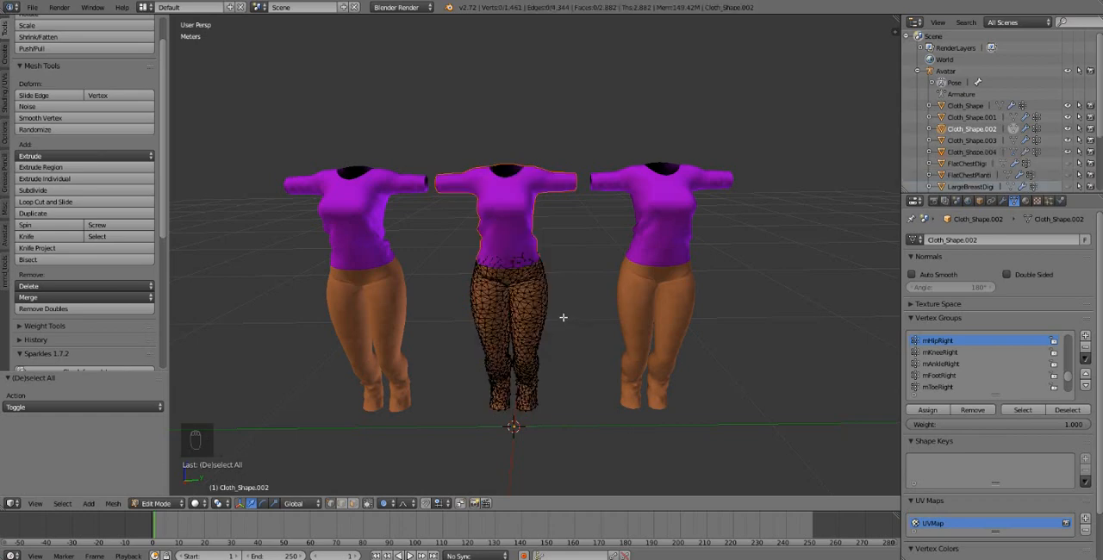
pyautogui.press('Tab')
# Step: Separate all geometry of Cloth_Shape.001 by loose parts, return to Object Mode and select its shirt
pyautogui.rightClick(650, 218)
pyautogui.press('Tab')
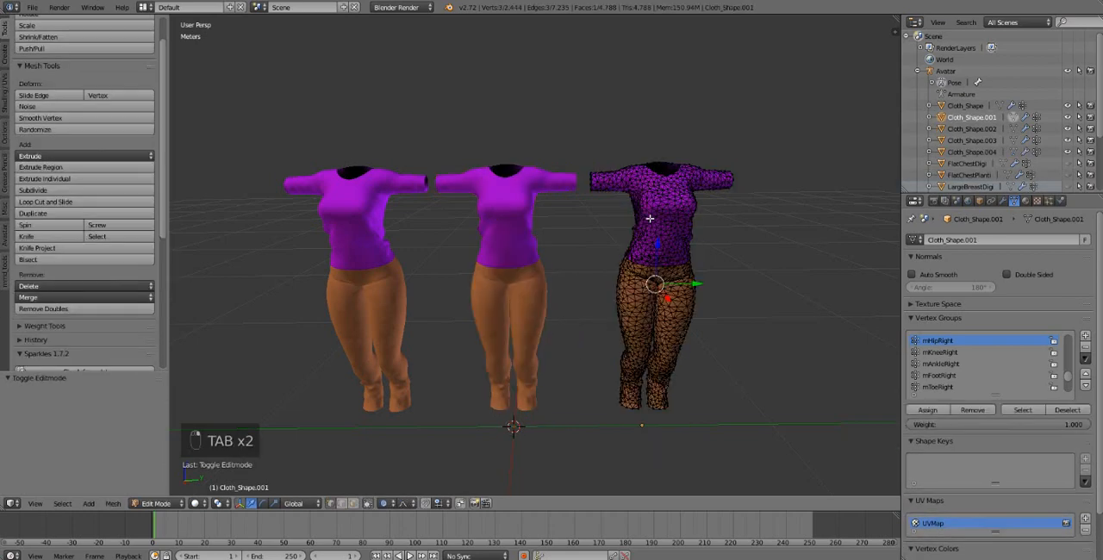
pyautogui.press('a')
pyautogui.press('a')
pyautogui.press('a')
pyautogui.press('a')
pyautogui.press('p')
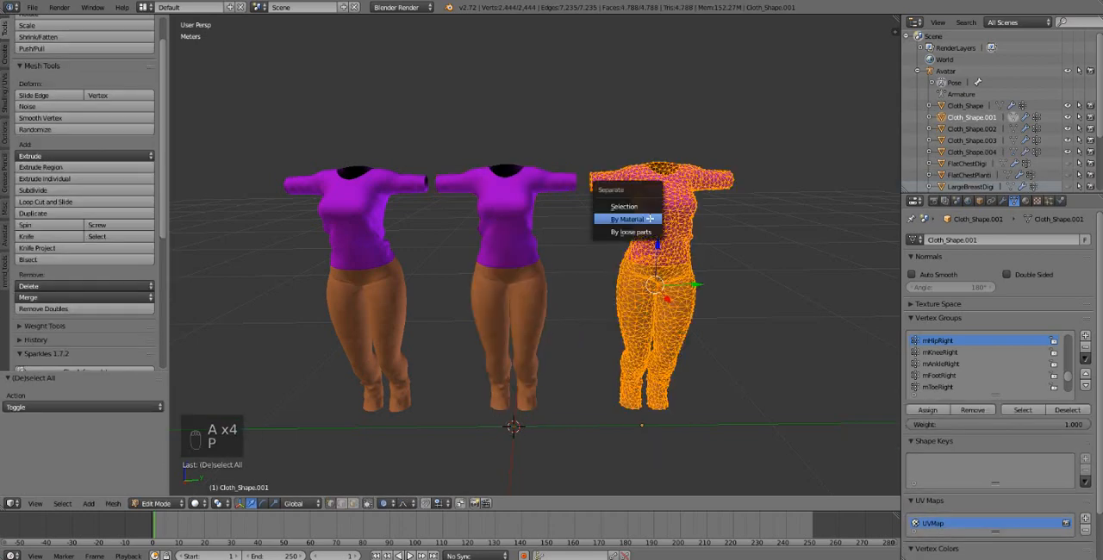
pyautogui.click(633, 232)
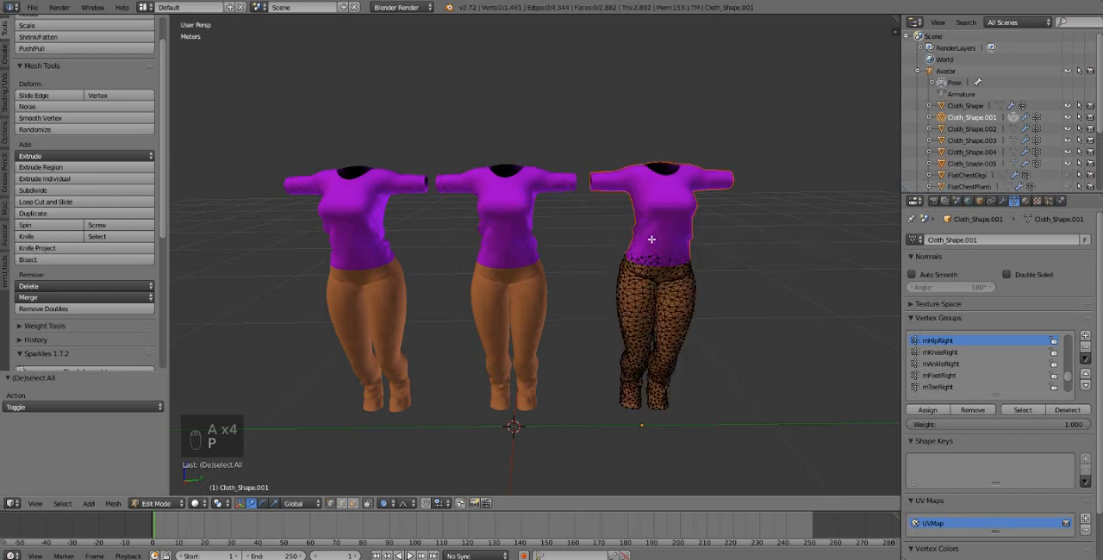
pyautogui.press('Tab')
pyautogui.rightClick(673, 224)
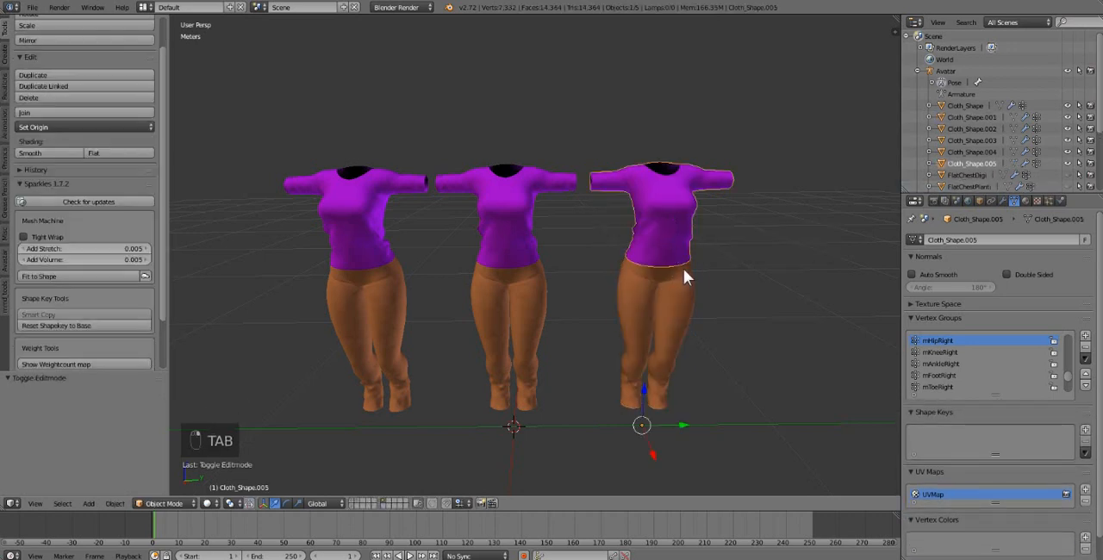
# Step: Check that the pants and shirt of the copy separated by loose parts can be selected individually
pyautogui.rightClick(677, 290)
pyautogui.rightClick(690, 221)
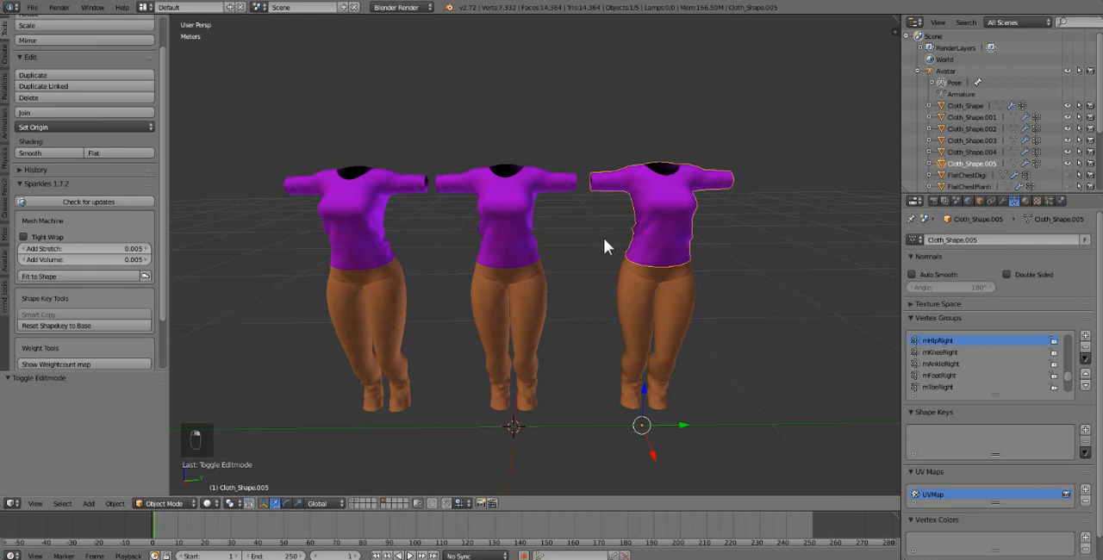
pyautogui.keyDown('shift'); pyautogui.moveTo(603, 238); pyautogui.dragTo(666, 237, button='middle'); pyautogui.keyUp('shift')
# Step: Select the linked shirt geometry of Cloth_Shape.003, separate it by selection and return to Object Mode
pyautogui.rightClick(438, 223)
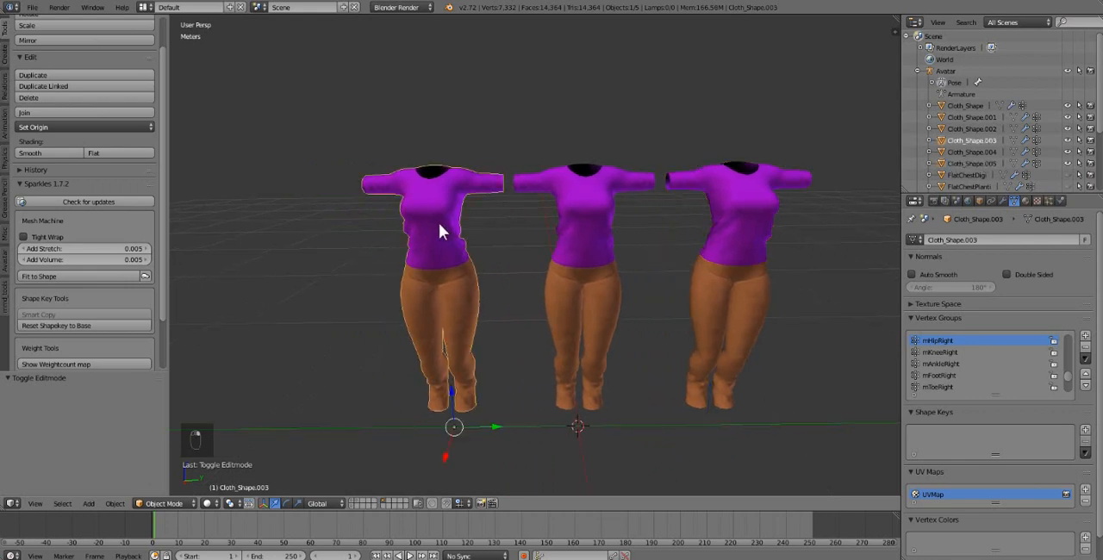
pyautogui.press('Tab')
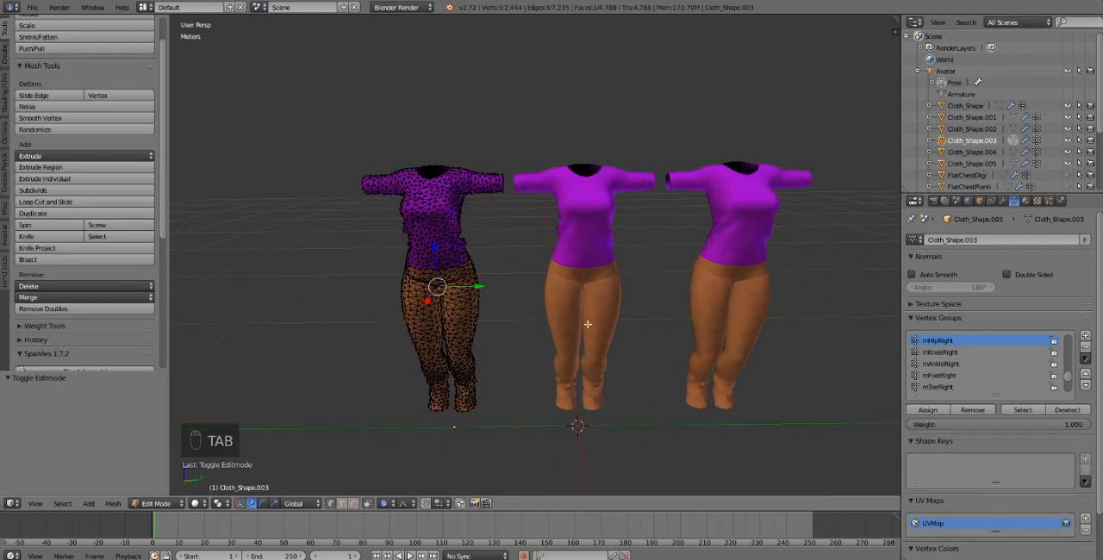
pyautogui.keyDown('shift'); pyautogui.moveTo(590, 302); pyautogui.dragTo(618, 303, button='middle'); pyautogui.keyUp('shift')
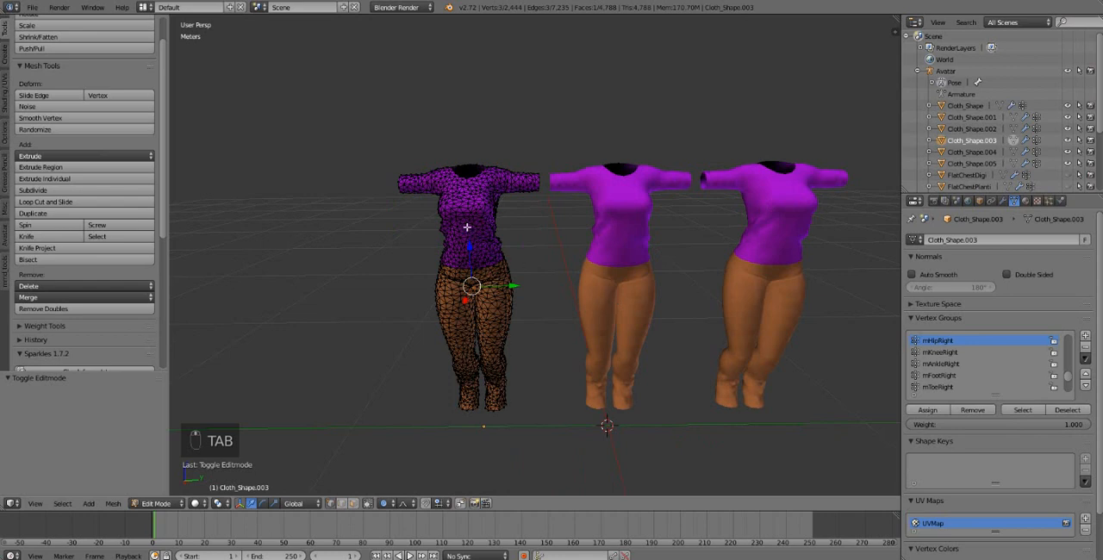
pyautogui.press('l')
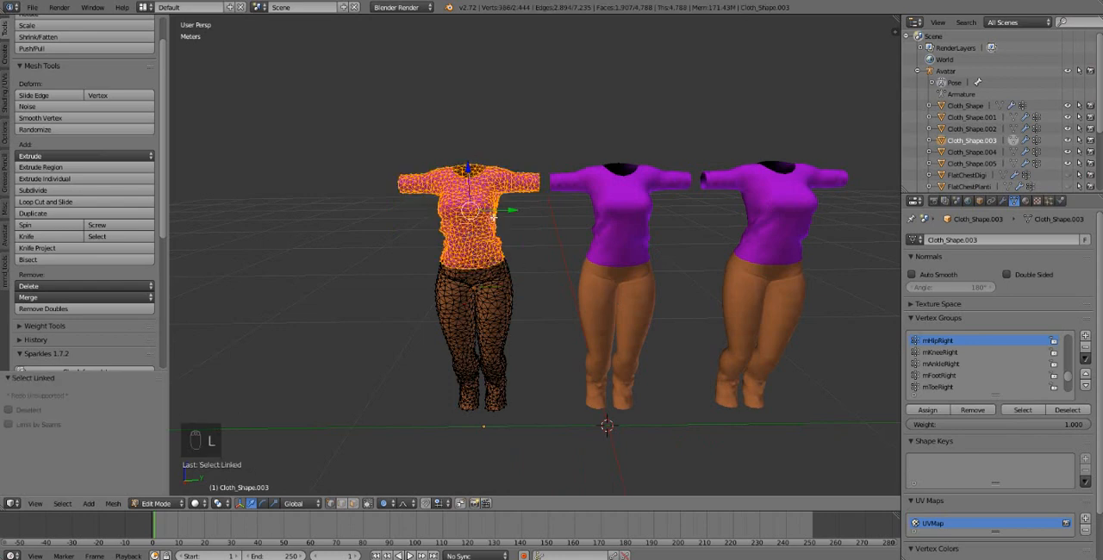
pyautogui.press('p')
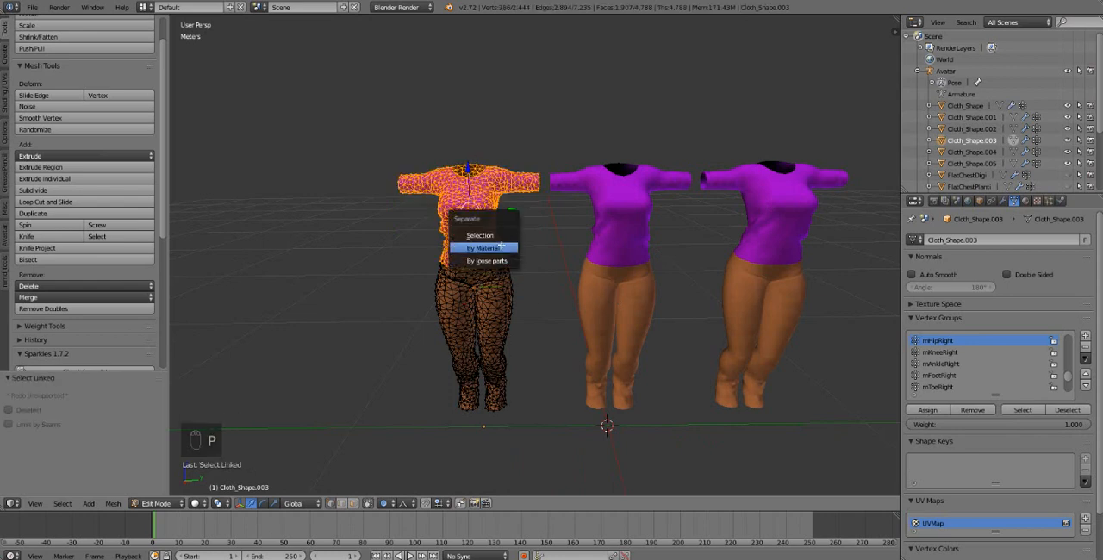
pyautogui.click(503, 236)
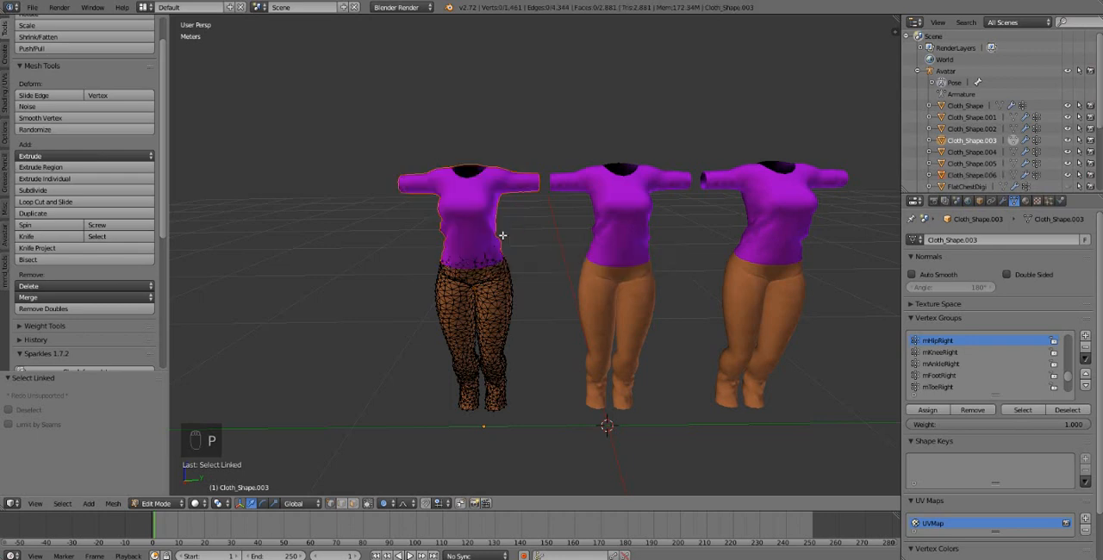
pyautogui.press('Tab')
# Step: Select the middle clothing's shirt, Cloth_Shape.004, and examine it from the side and front beside the other copies
pyautogui.moveTo(633, 325); pyautogui.dragTo(592, 339, button='middle')
pyautogui.scroll(2, 592, 339)
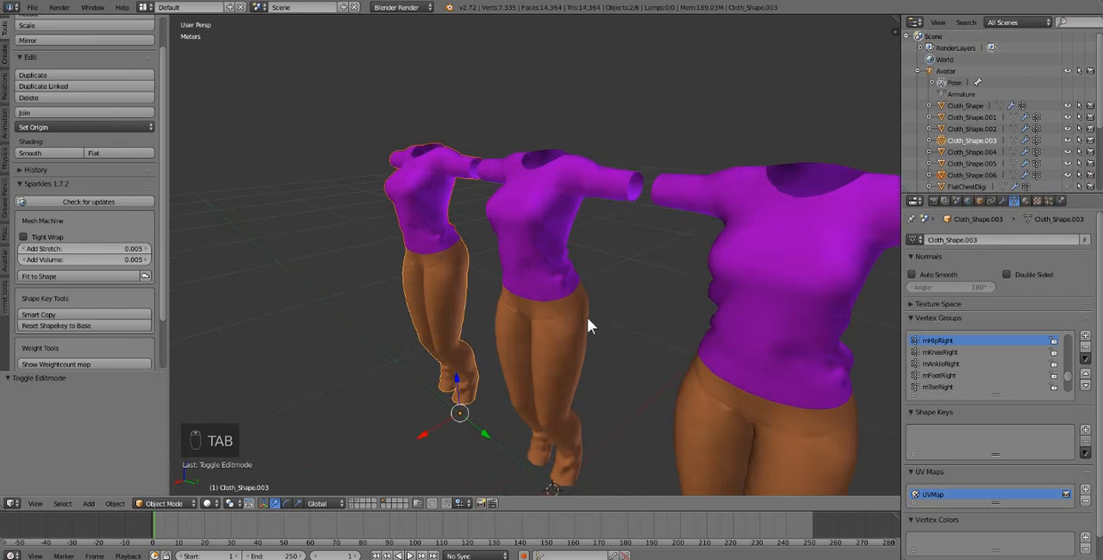
pyautogui.scroll(2, 587, 316)
pyautogui.rightClick(514, 213)
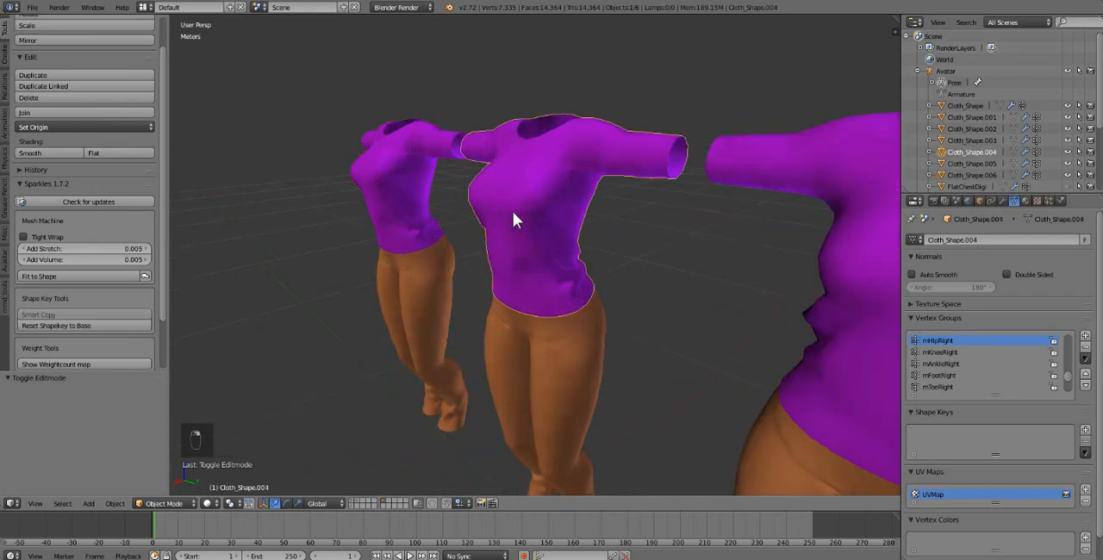
pyautogui.moveTo(585, 323); pyautogui.dragTo(573, 321, button='middle')
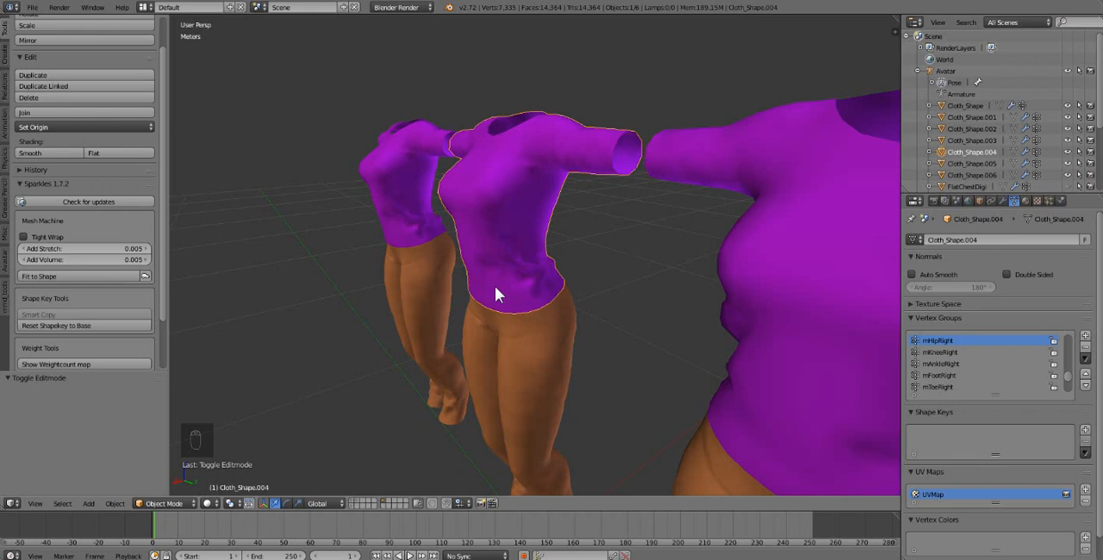
pyautogui.scroll(-3, 496, 289)
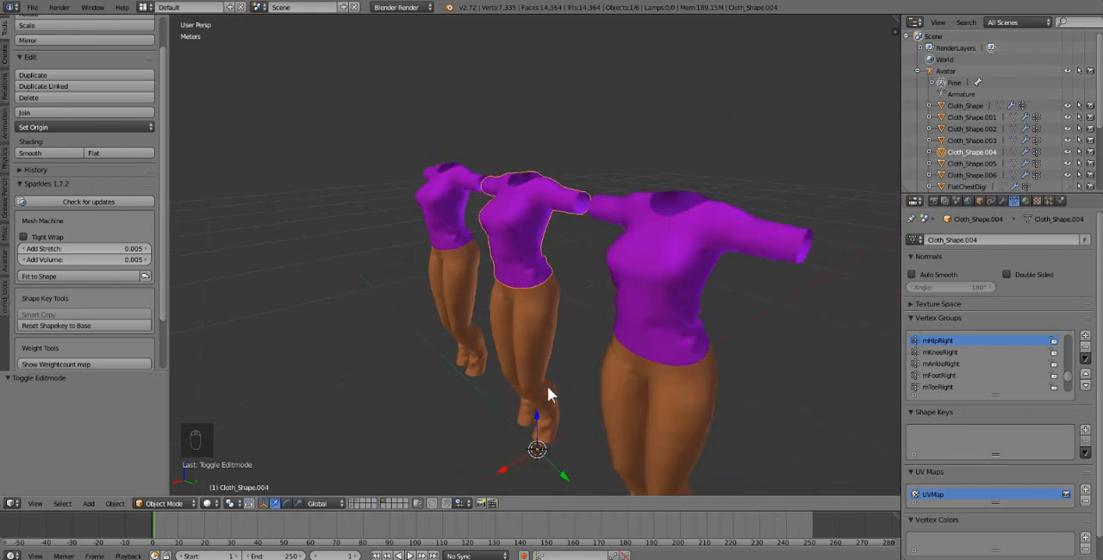
pyautogui.moveTo(522, 297); pyautogui.dragTo(516, 329, button='middle')
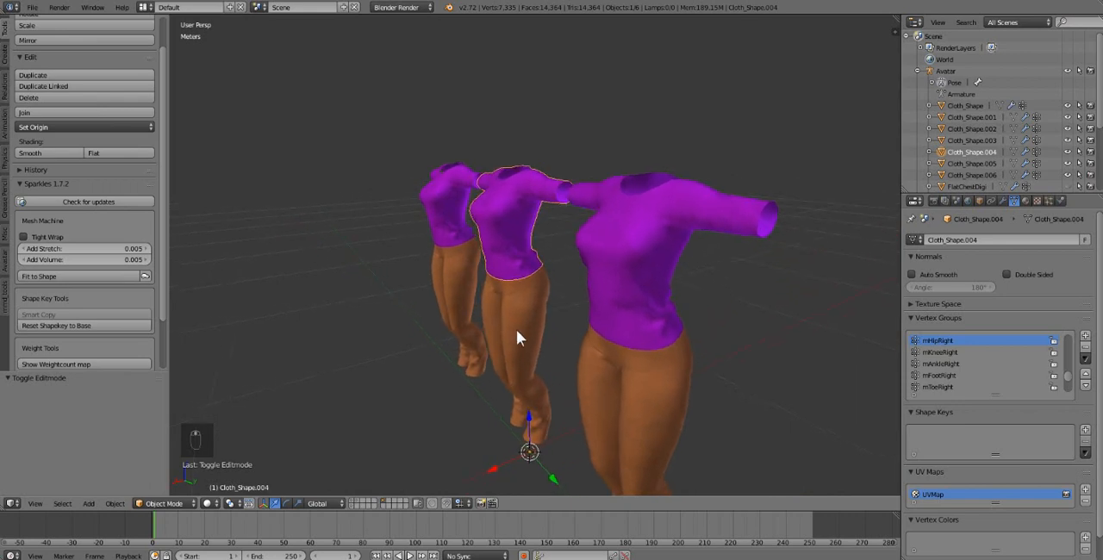
pyautogui.scroll(2, 514, 330)
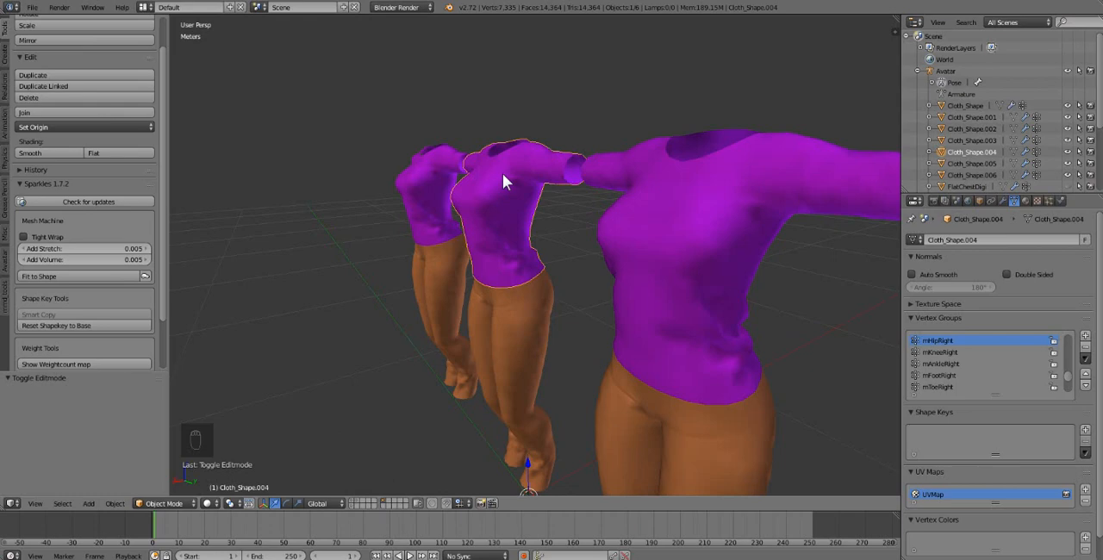
pyautogui.moveTo(502, 174); pyautogui.dragTo(396, 206, button='middle')
pyautogui.moveTo(489, 317); pyautogui.dragTo(677, 316, button='middle')
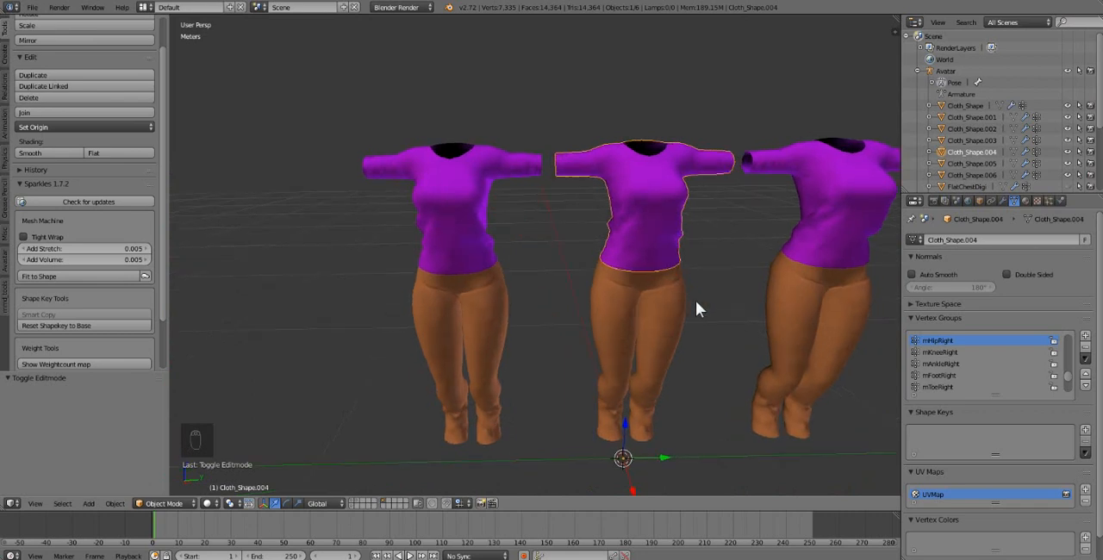
pyautogui.keyDown('shift'); pyautogui.moveTo(695, 306); pyautogui.dragTo(562, 299, button='middle'); pyautogui.keyUp('shift')
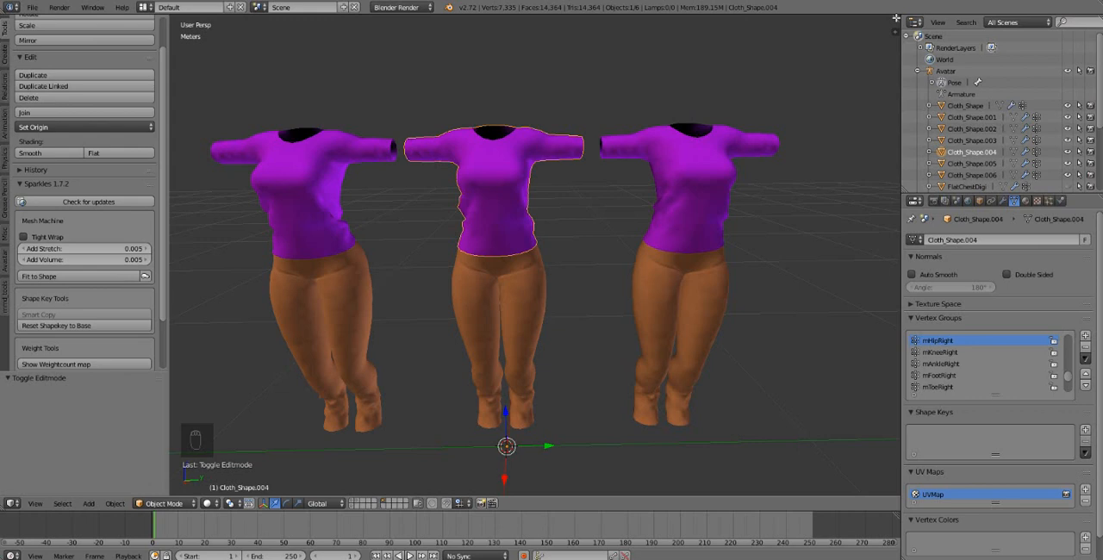
# Step: Split the 3D View into two side-by-side areas and change the new area to the UV/Image Editor
pyautogui.moveTo(896, 18); pyautogui.dragTo(529, 51)
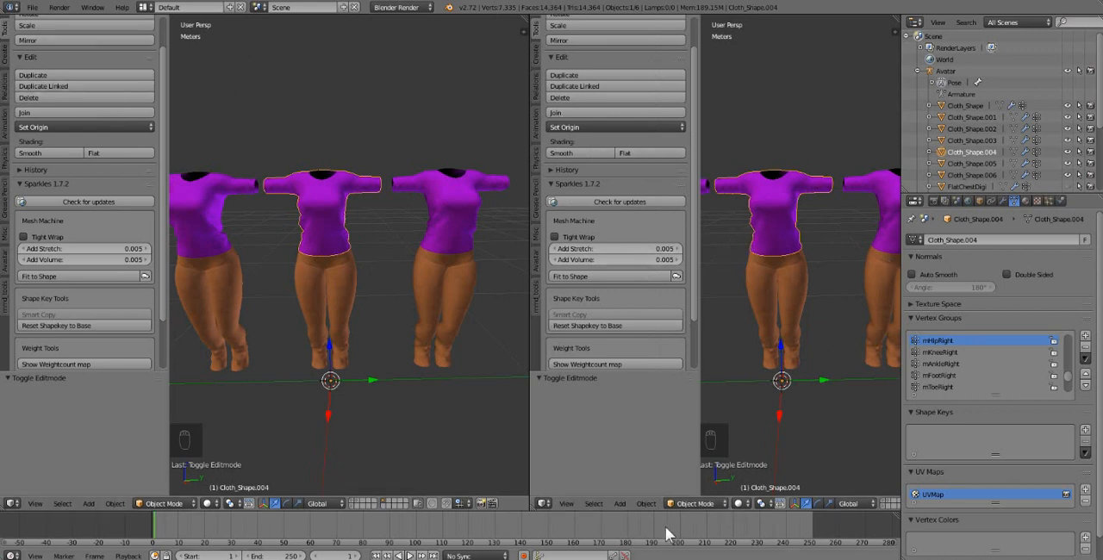
pyautogui.click(541, 503)
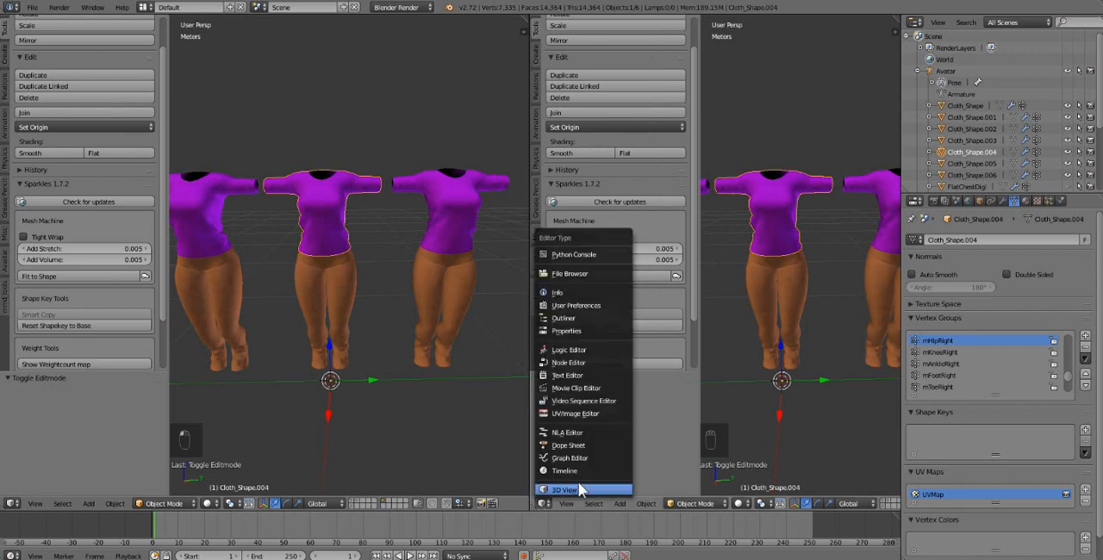
pyautogui.click(582, 413)
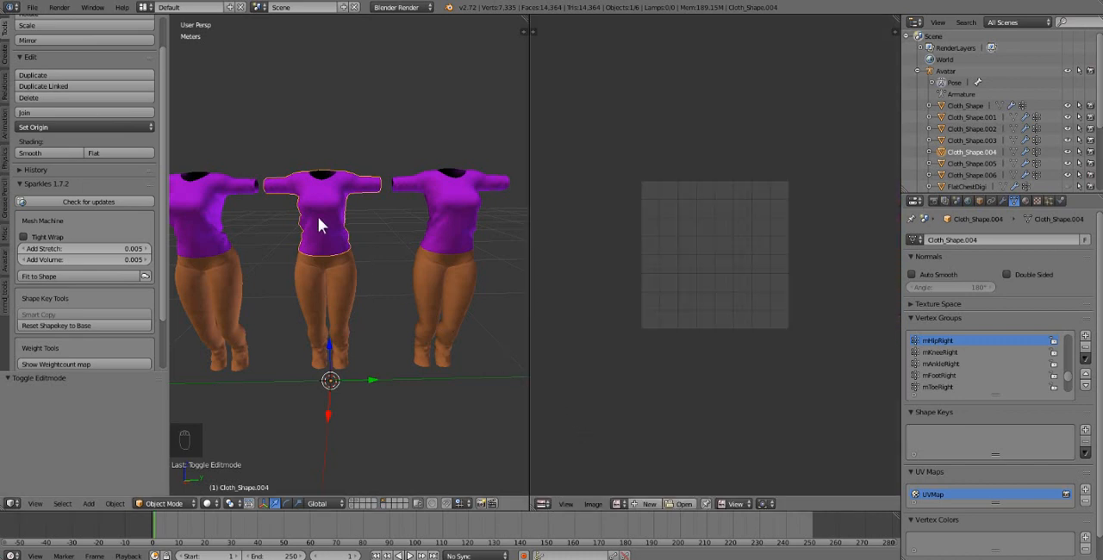
# Step: Frame the middle shirt, enter Edit Mode and enable UV sync selection to display its UV islands up close
pyautogui.scroll(6, 345, 263)
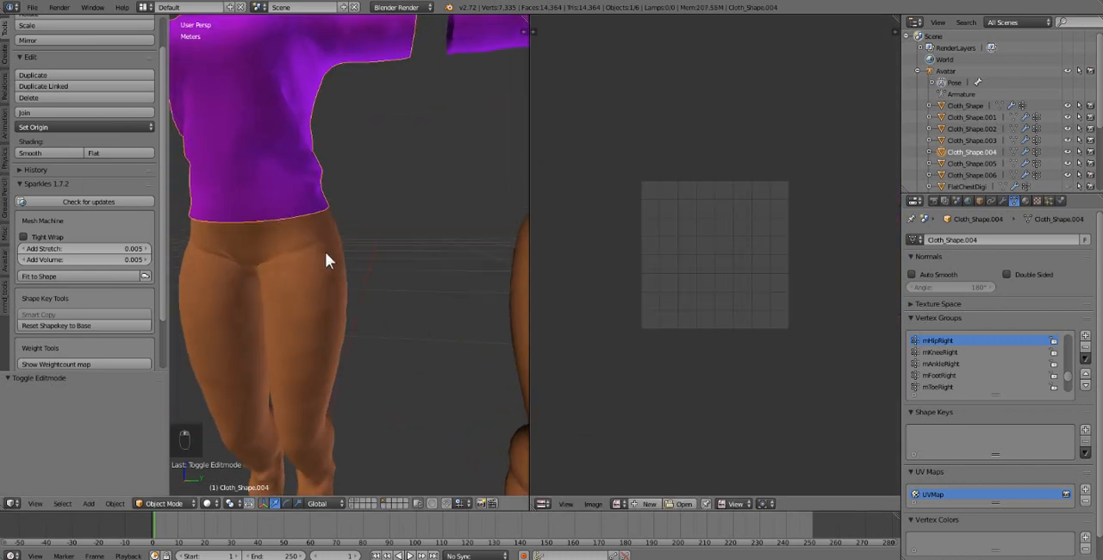
pyautogui.press('KP_Decimal')
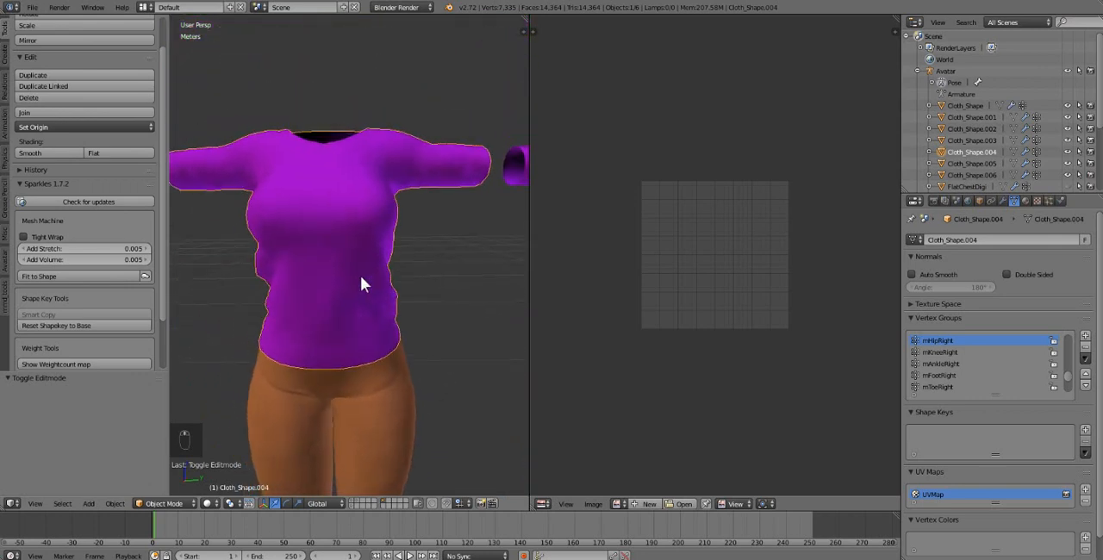
pyautogui.press('Tab')
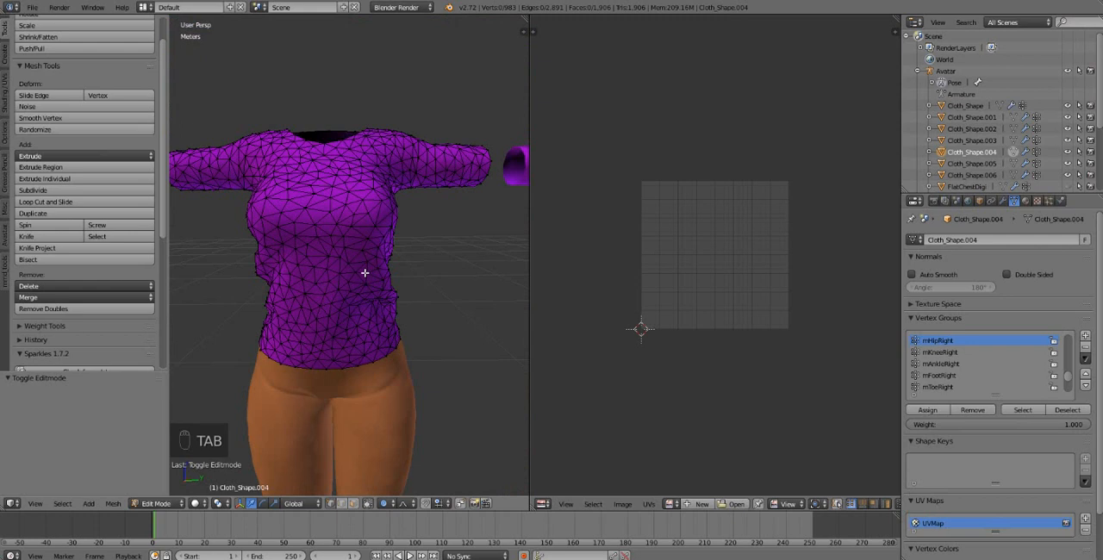
pyautogui.click(836, 504)
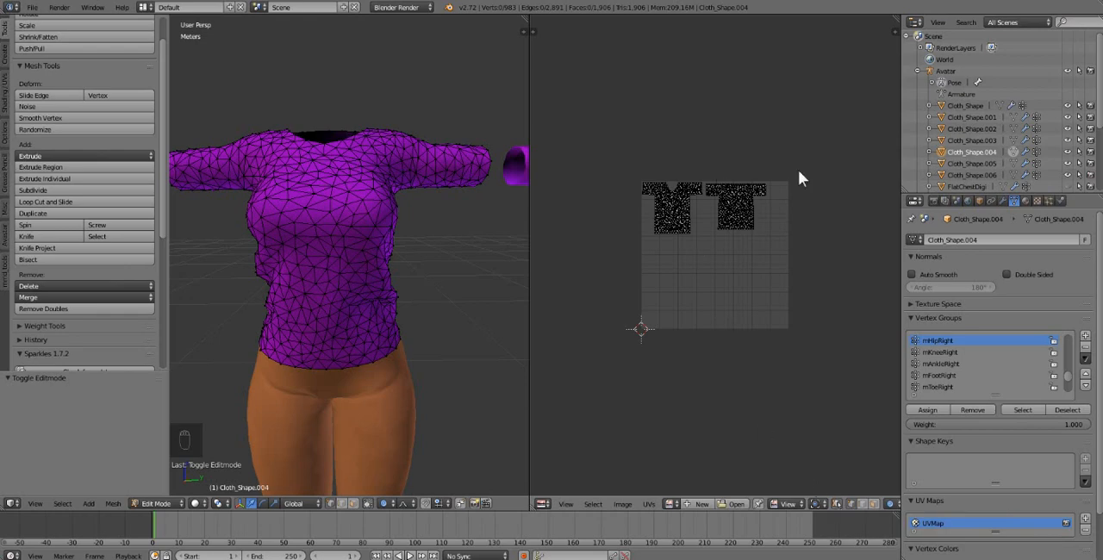
pyautogui.scroll(4, 699, 414)
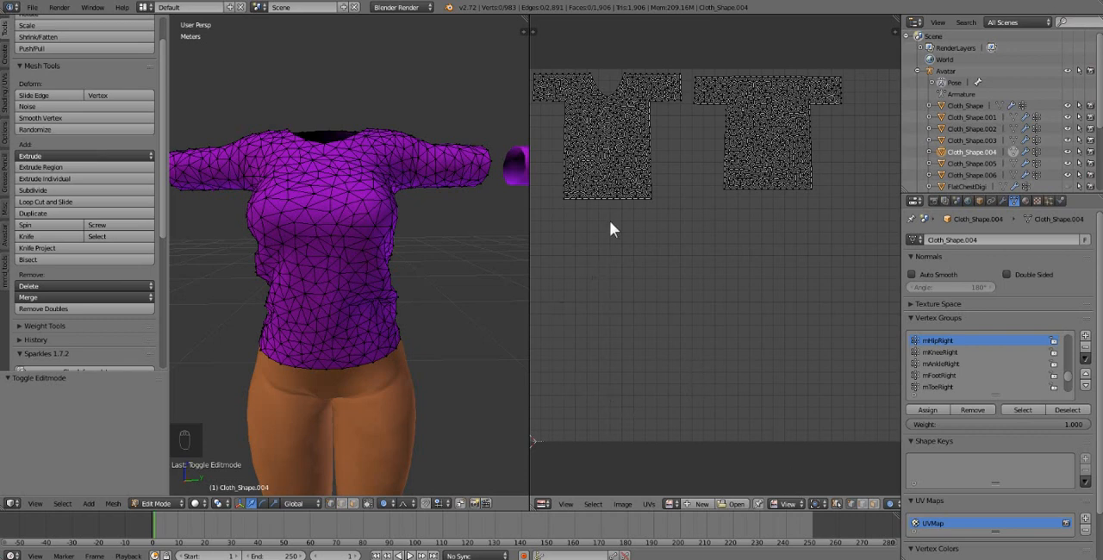
# Step: Try to select the shirt's linked front UV island, and switch UV sync selection off and on again
pyautogui.press('l')
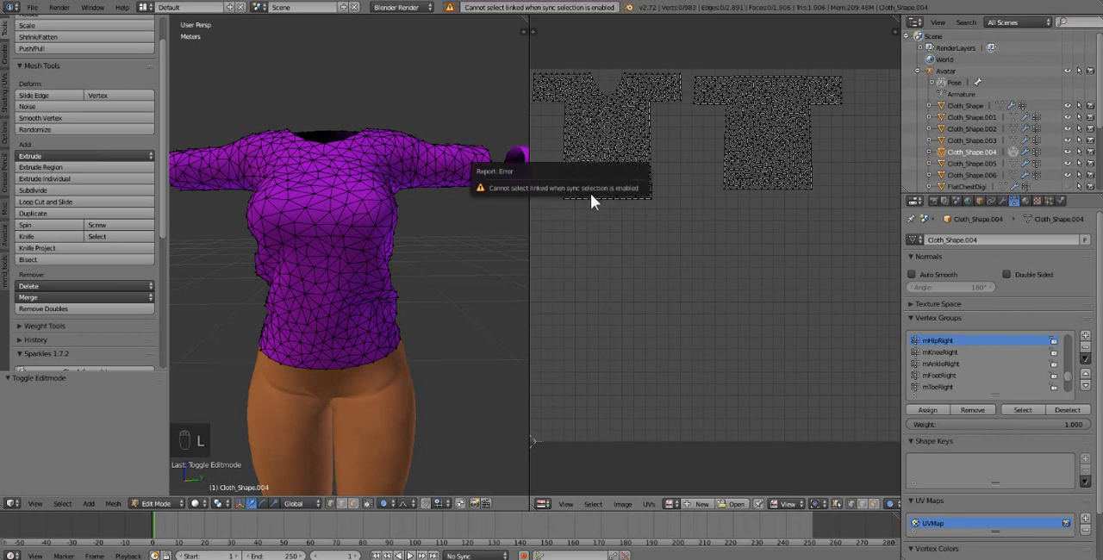
pyautogui.click(837, 504)
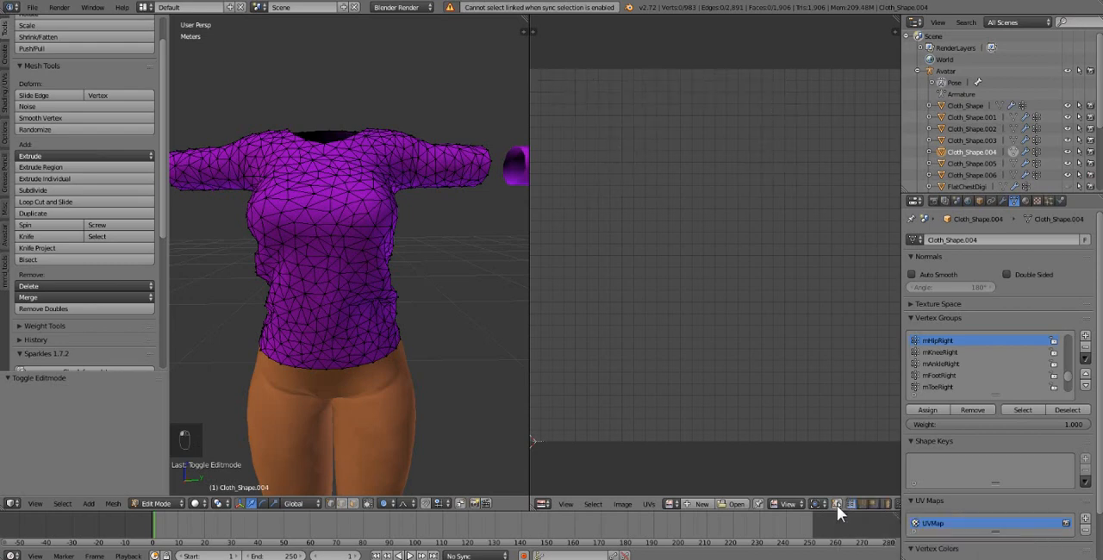
pyautogui.click(836, 505)
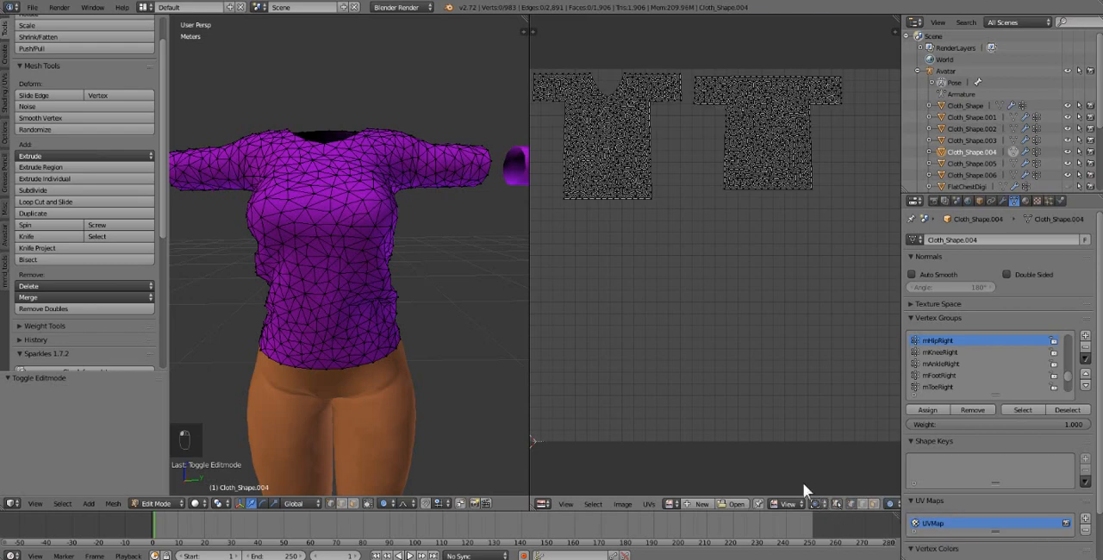
# Step: Box-select the shirt's back UV island, separate that selection, return to Object Mode and select the back piece
pyautogui.moveTo(427, 320); pyautogui.dragTo(369, 344, button='middle')
pyautogui.moveTo(663, 225); pyautogui.dragTo(686, 226, button='middle')
pyautogui.moveTo(285, 284); pyautogui.dragTo(246, 282, button='middle')
pyautogui.moveTo(314, 305); pyautogui.dragTo(275, 215, button='middle')
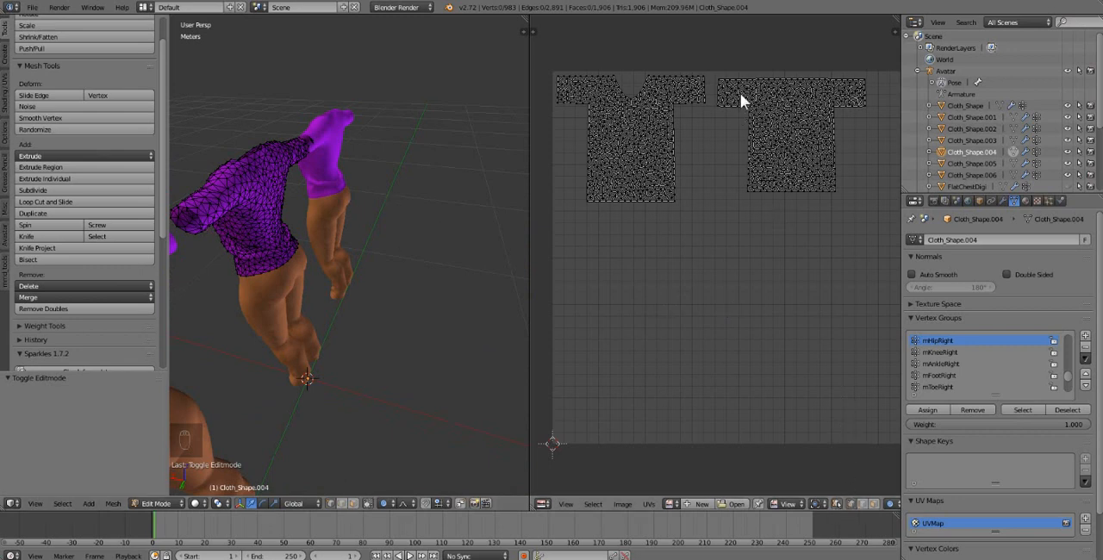
pyautogui.moveTo(725, 170); pyautogui.dragTo(703, 191, button='middle')
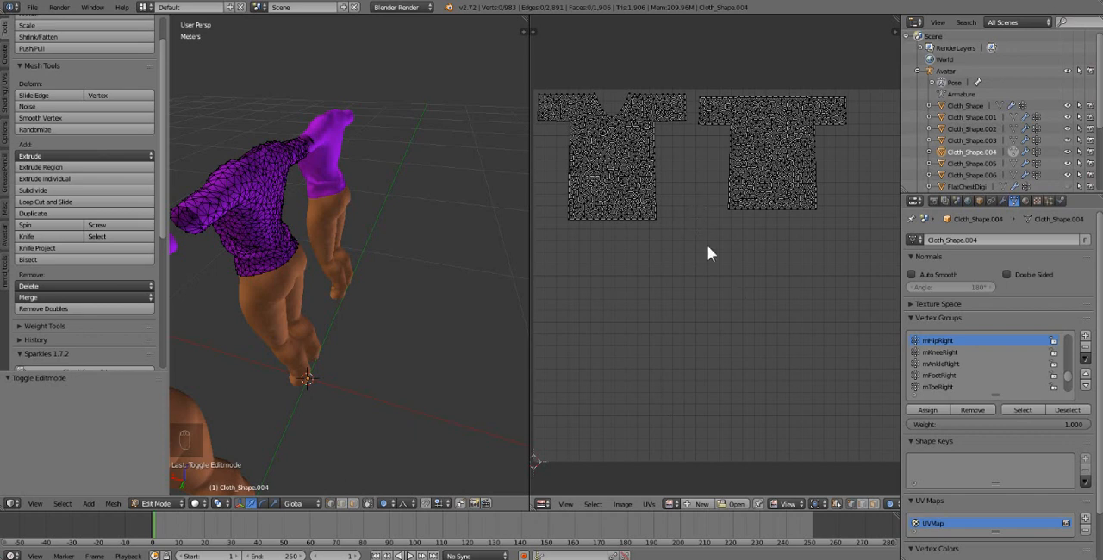
pyautogui.press('b')
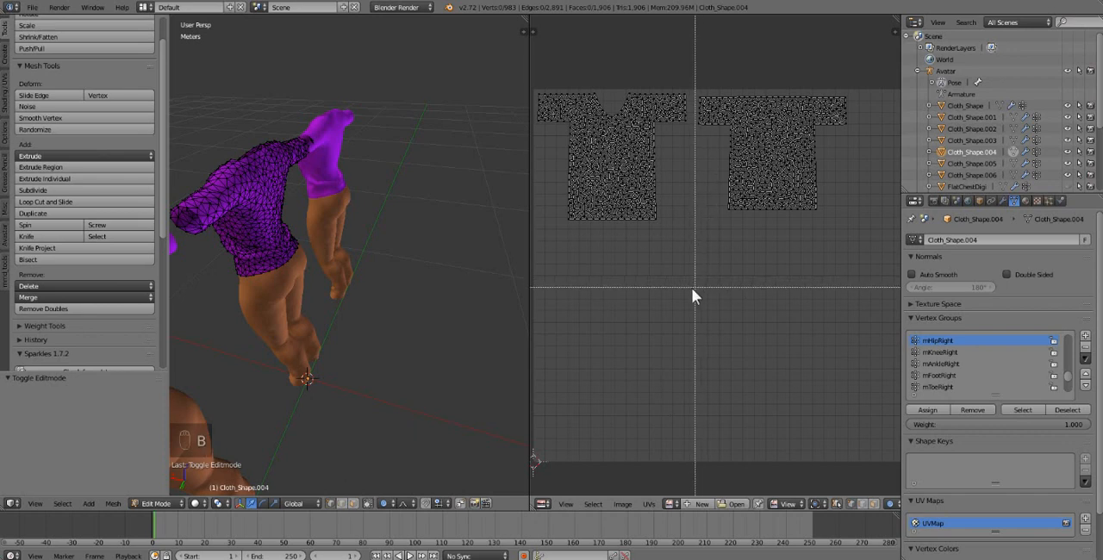
pyautogui.moveTo(692, 312); pyautogui.dragTo(870, 54)
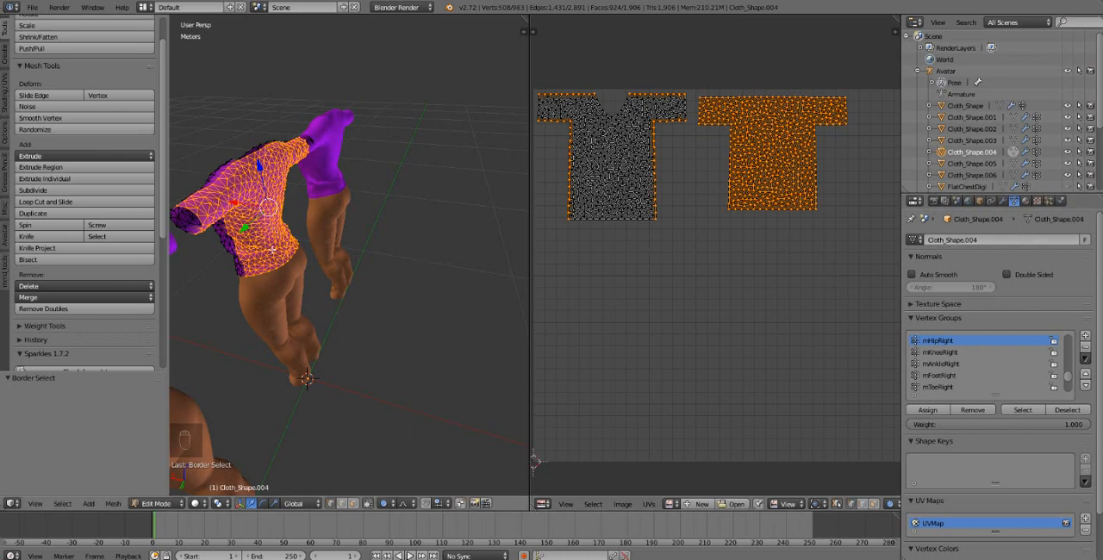
pyautogui.press('p')
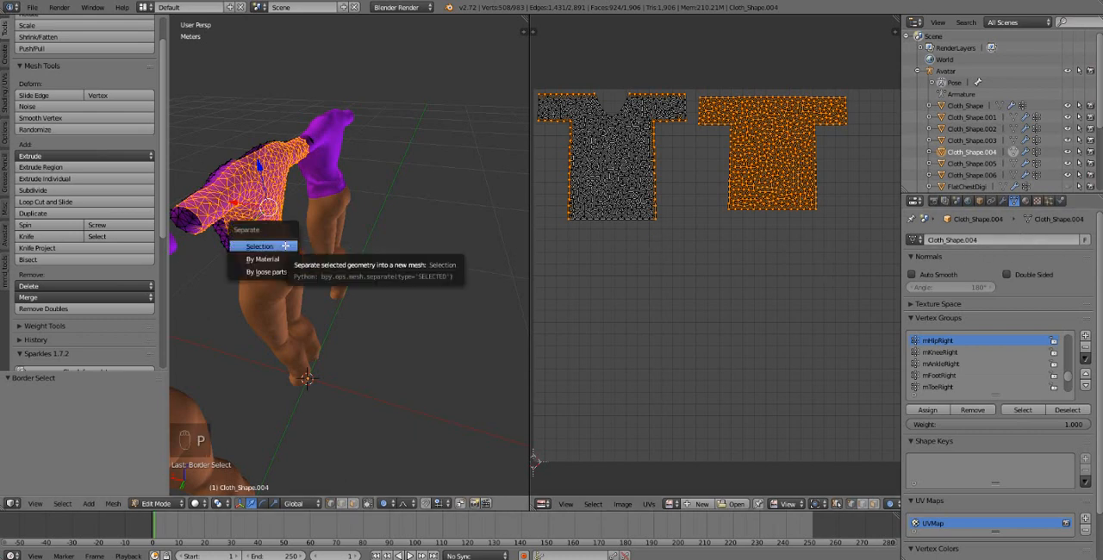
pyautogui.click(259, 247)
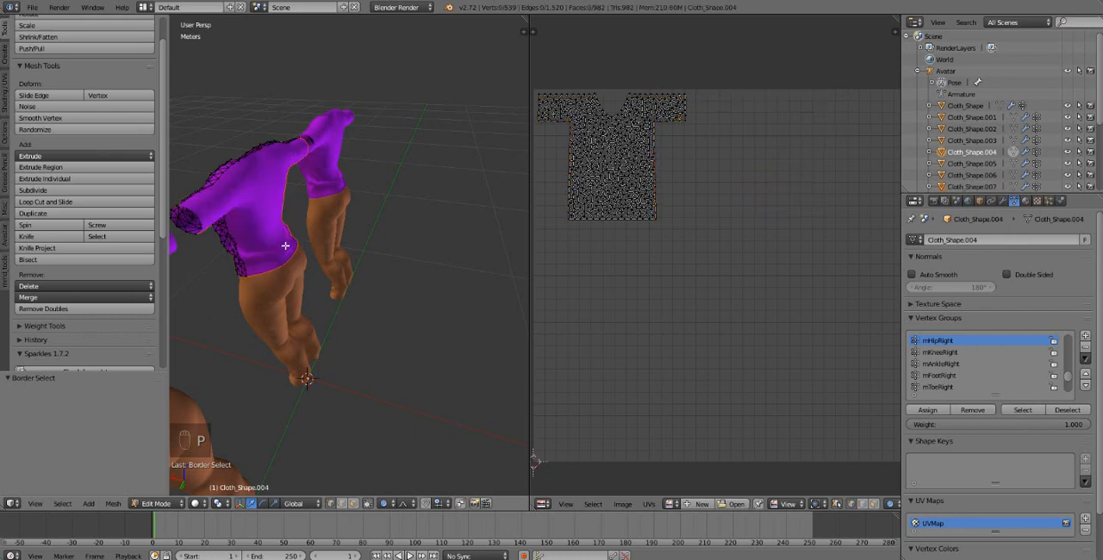
pyautogui.press('Tab')
pyautogui.click(245, 216)
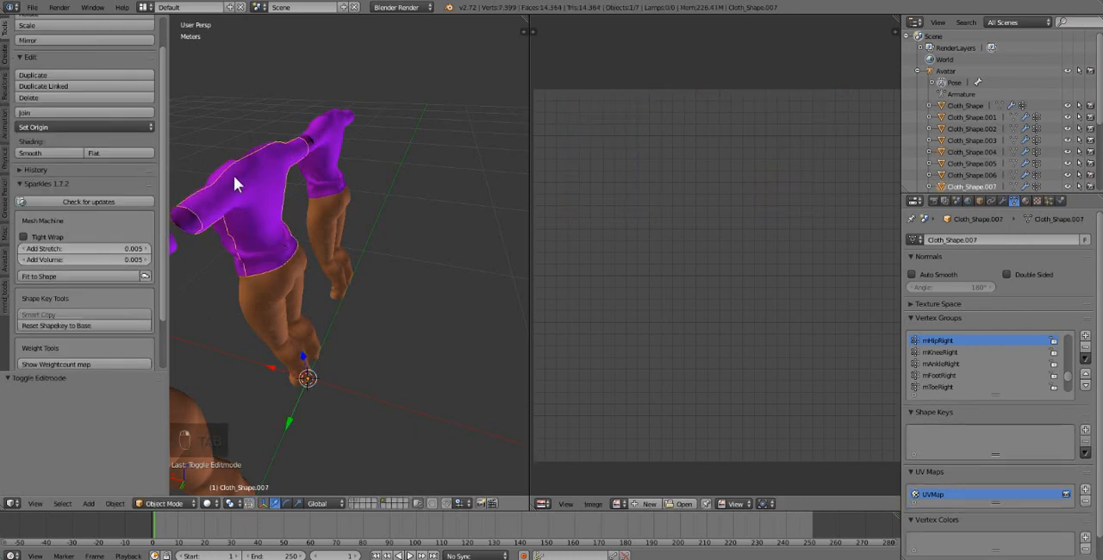
# Step: Undo the separation of the middle shirt's back piece
pyautogui.hotkey('ctrl', 'z')
pyautogui.hotkey('ctrl', 'z')
pyautogui.click(255, 199)
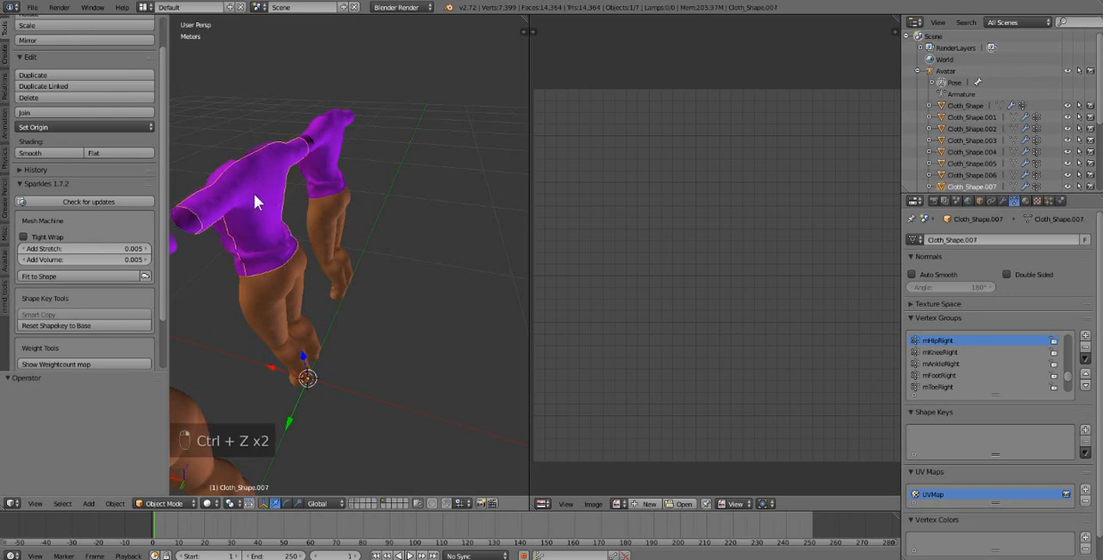
pyautogui.press('Tab')
pyautogui.press('Tab')
pyautogui.hotkey('ctrl', 'z')
pyautogui.hotkey('ctrl', 'z')
pyautogui.hotkey('ctrl', 'z')
pyautogui.hotkey('ctrl', 'z')
pyautogui.hotkey('ctrl', 'z')
pyautogui.hotkey('ctrl', 'z')
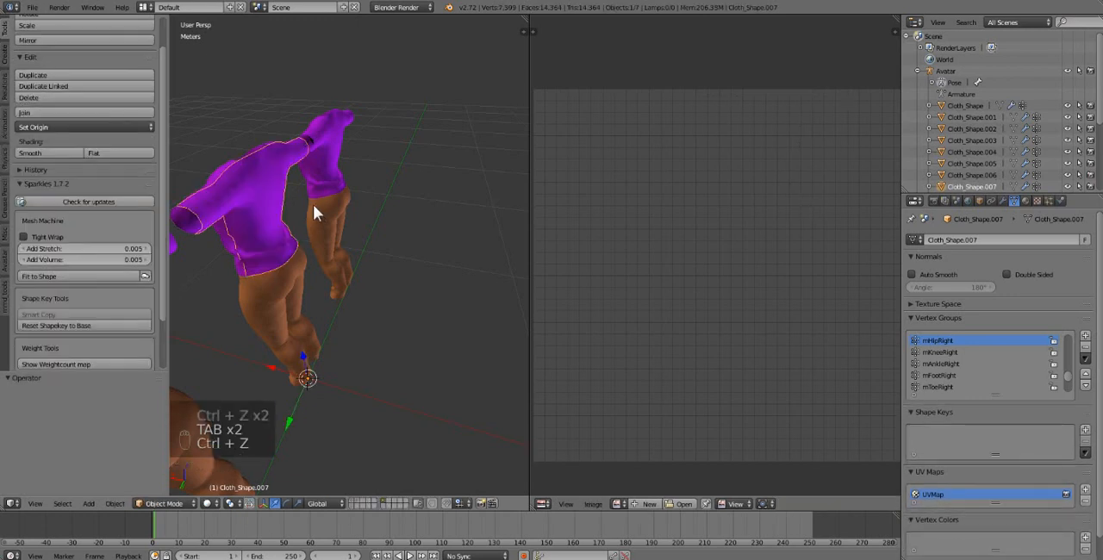
pyautogui.hotkey('ctrl', 'z')
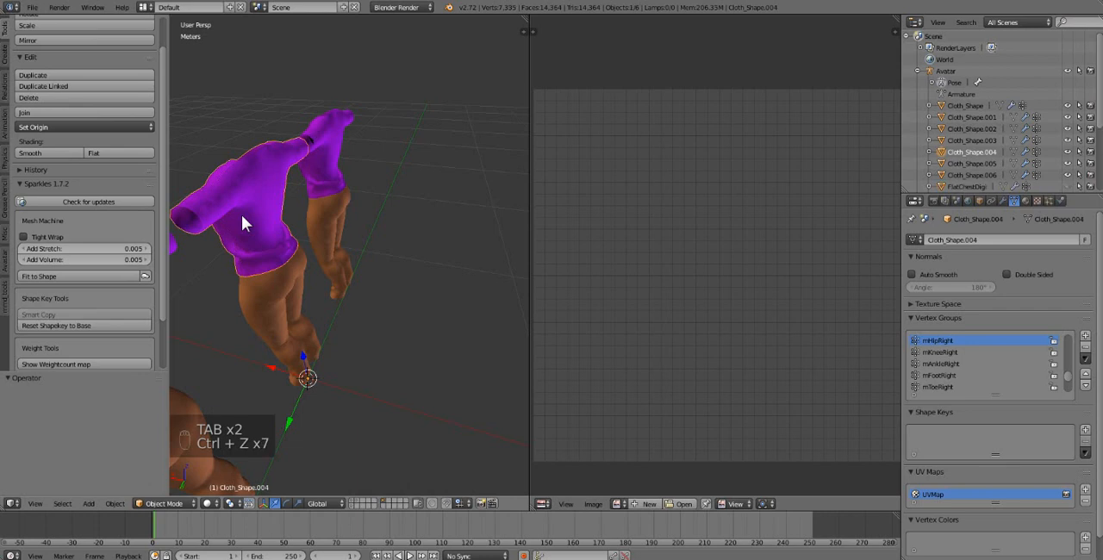
# Step: Enter Edit Mode on the middle shirt, clear the selection and box-select its back UV island
pyautogui.press('Tab')
pyautogui.press('a')
pyautogui.press('a')
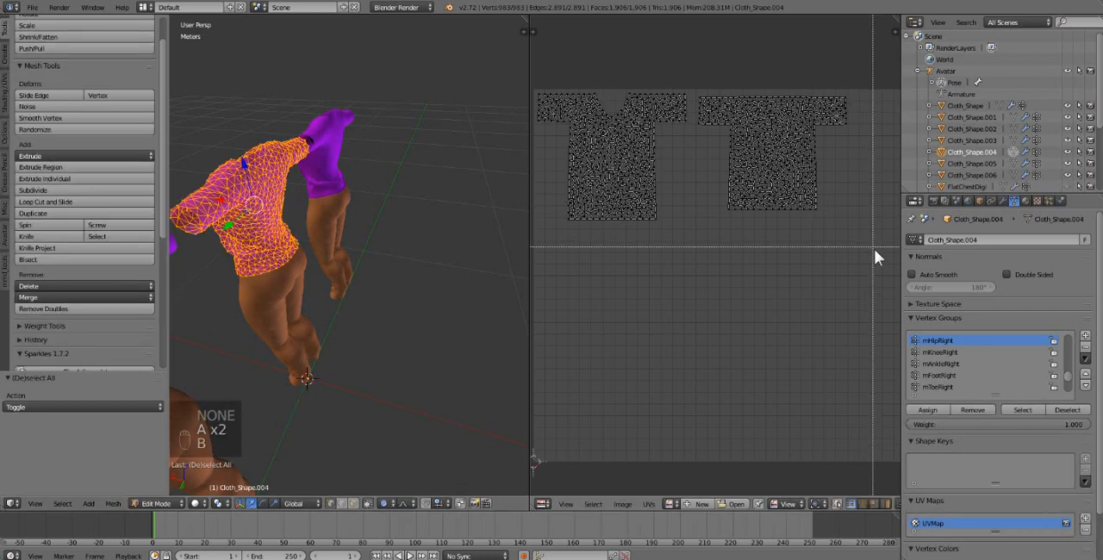
pyautogui.press('b')
pyautogui.press('a')
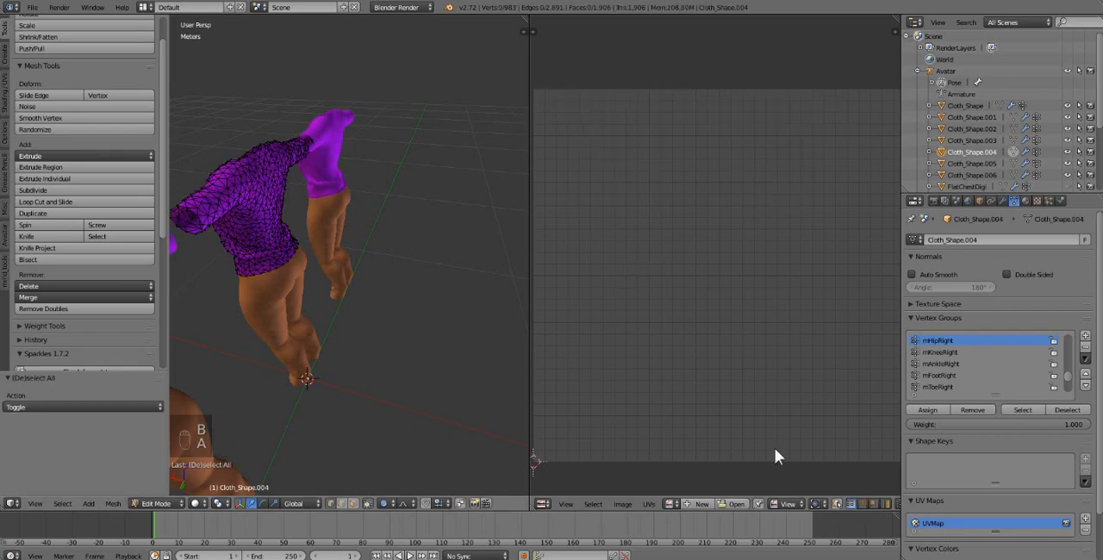
pyautogui.press('a')
pyautogui.press('b')
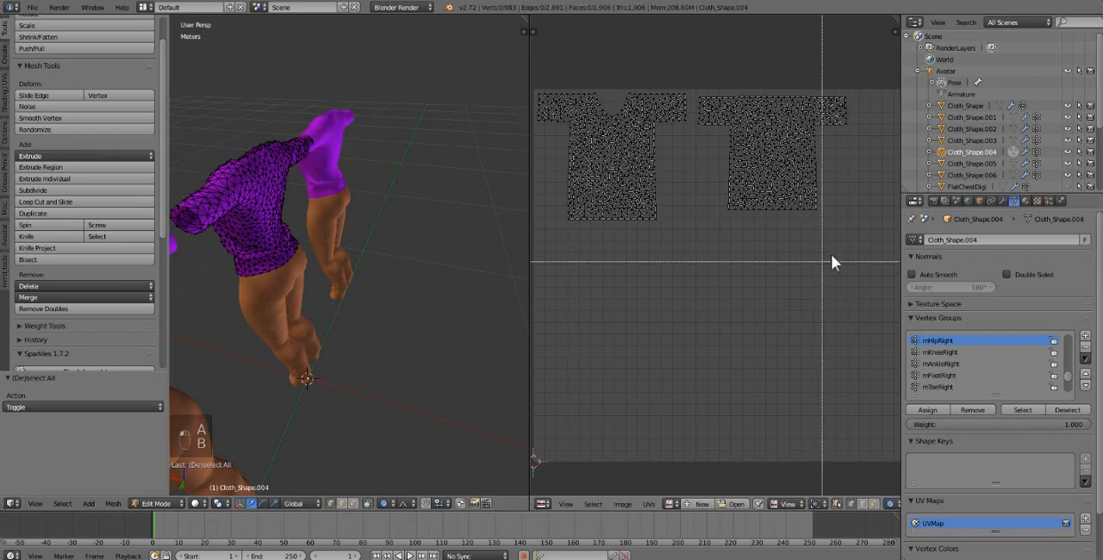
pyautogui.moveTo(879, 292); pyautogui.dragTo(694, 19)
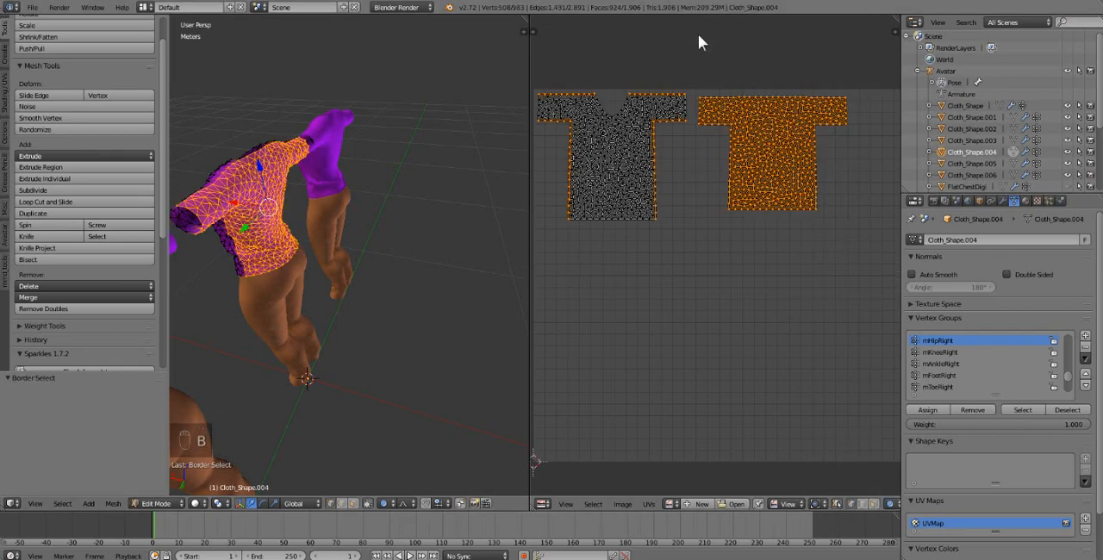
# Step: Add a second material slot with a new material, assign it to the selected back faces and return to Object Mode
pyautogui.click(1026, 204)
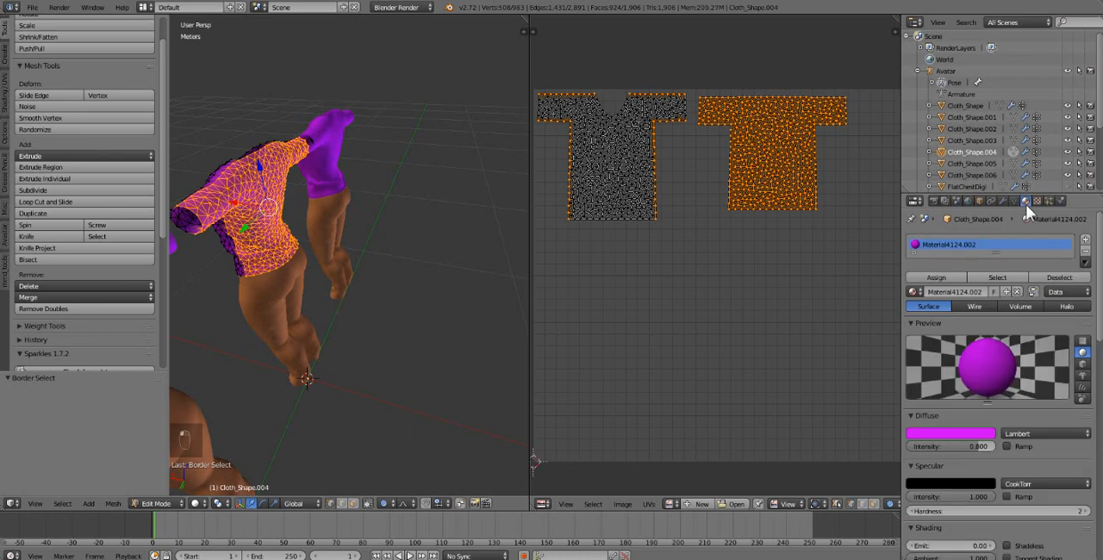
pyautogui.click(1085, 241)
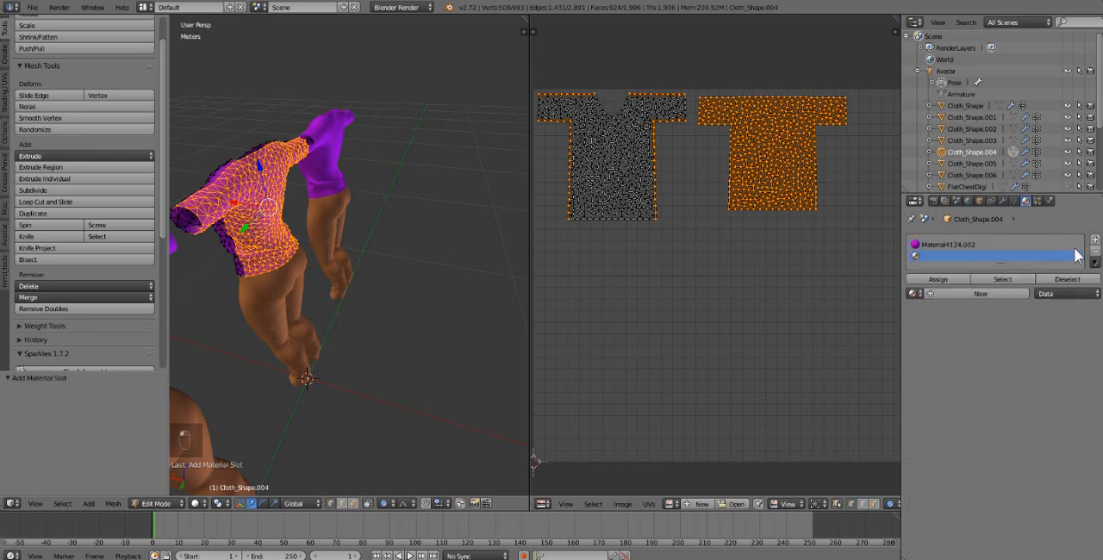
pyautogui.click(973, 293)
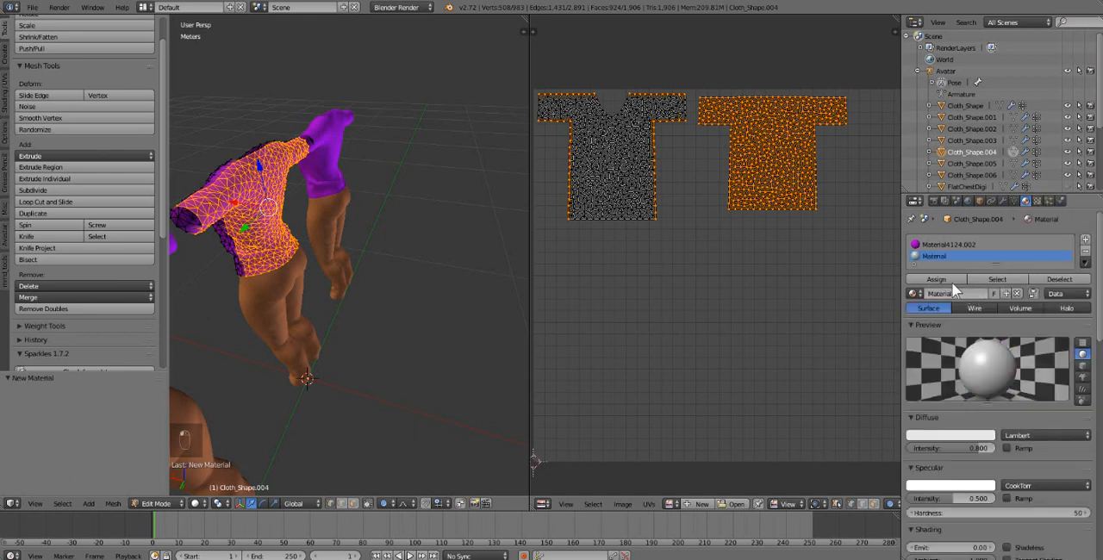
pyautogui.click(948, 280)
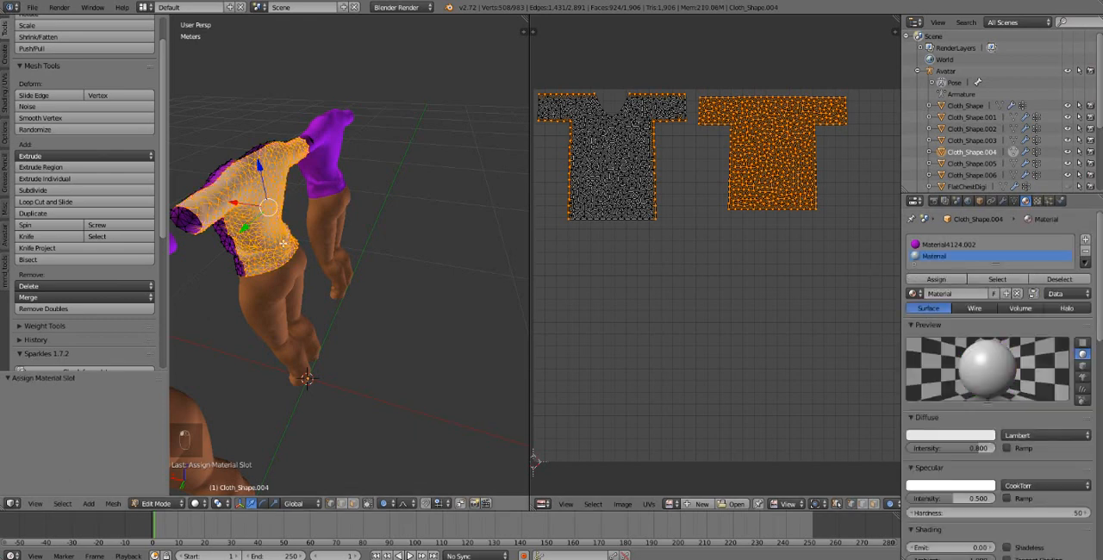
pyautogui.moveTo(220, 201); pyautogui.dragTo(175, 208, button='middle')
pyautogui.press('Tab')
pyautogui.moveTo(451, 235); pyautogui.dragTo(276, 239, button='middle')
pyautogui.moveTo(372, 260); pyautogui.dragTo(330, 269, button='middle')
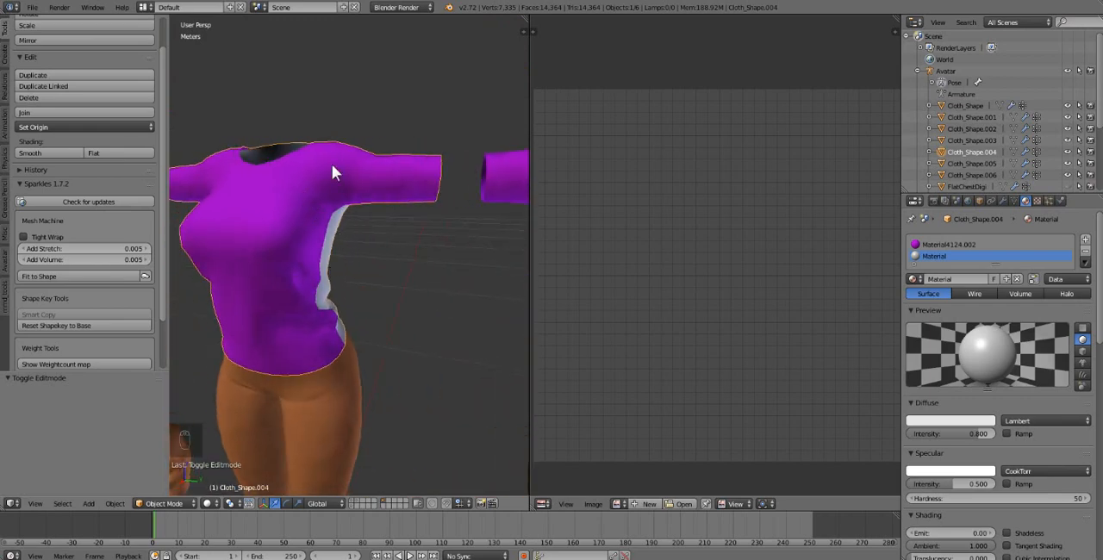
pyautogui.moveTo(334, 170); pyautogui.dragTo(317, 210, button='middle')
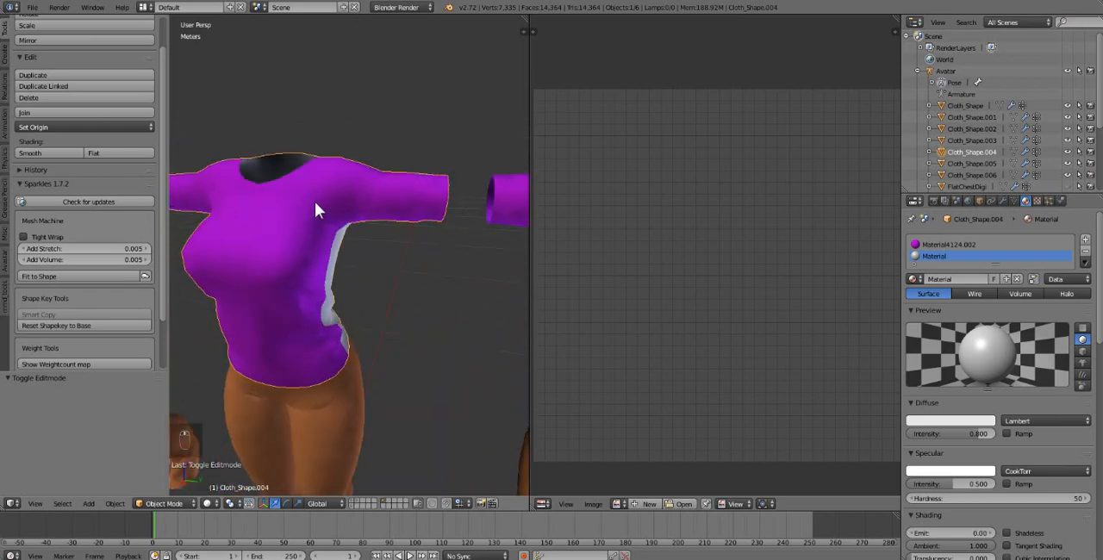
# Step: Return to Edit Mode, clear the selection and circle-select the visible end of the wearer's left sleeve
pyautogui.press('Tab')
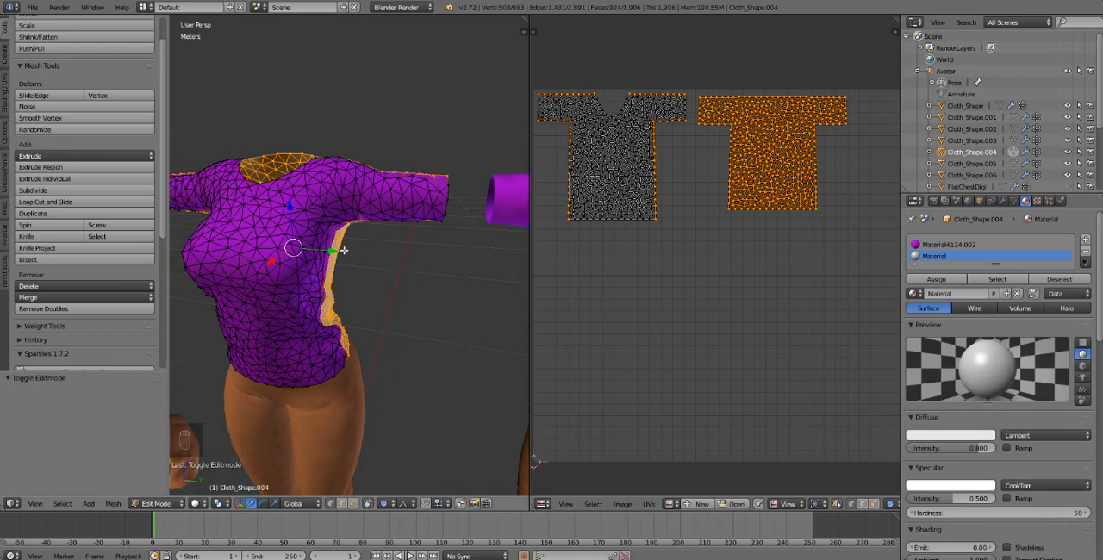
pyautogui.press('a')
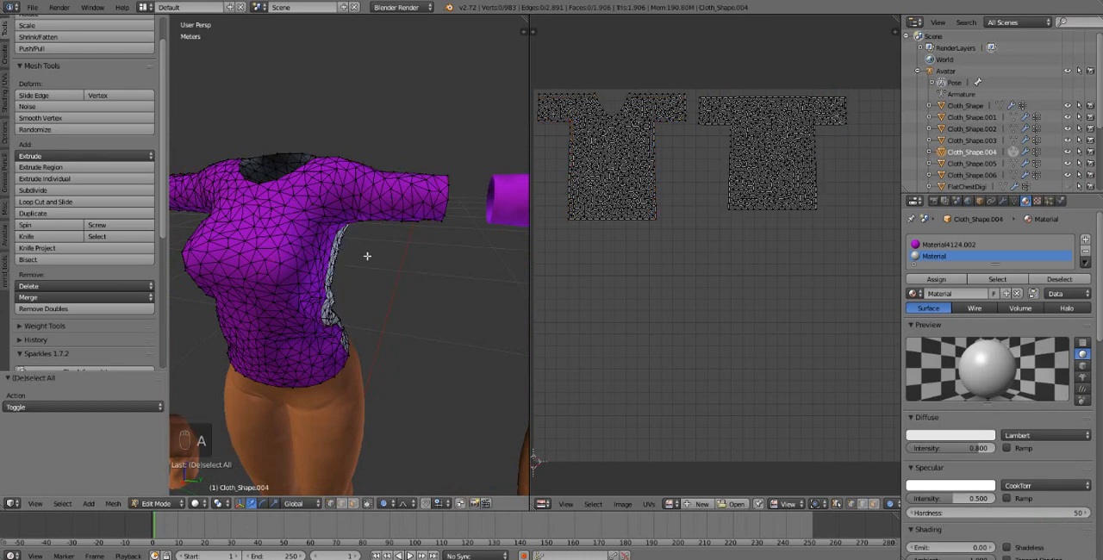
pyautogui.press('c')
pyautogui.moveTo(443, 186); pyautogui.dragTo(436, 215)
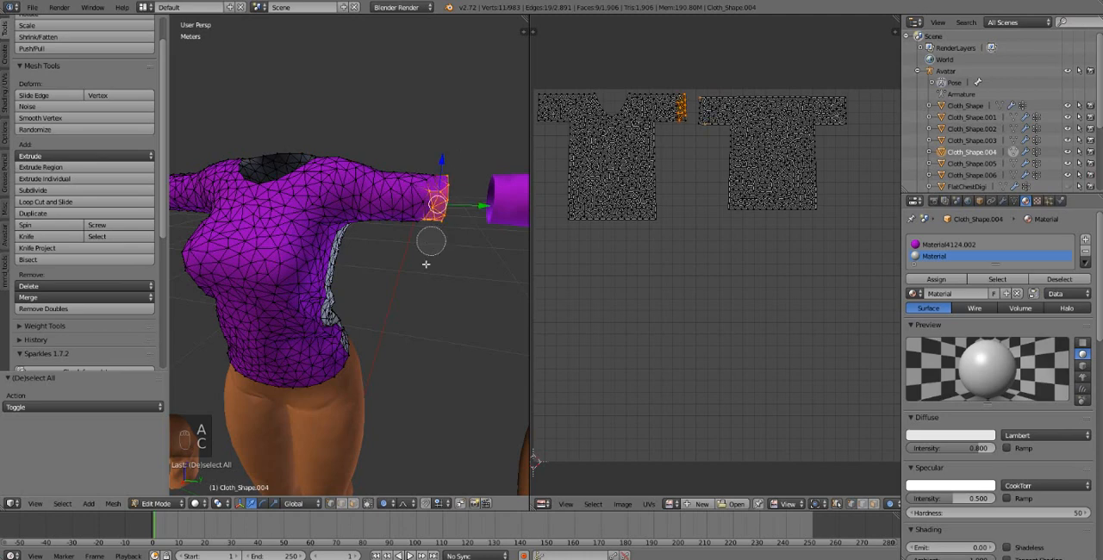
pyautogui.rightClick(371, 412)
# Step: Switch to face selection through the mesh and circle-select the whole left sleeve, front and back
pyautogui.click(355, 503)
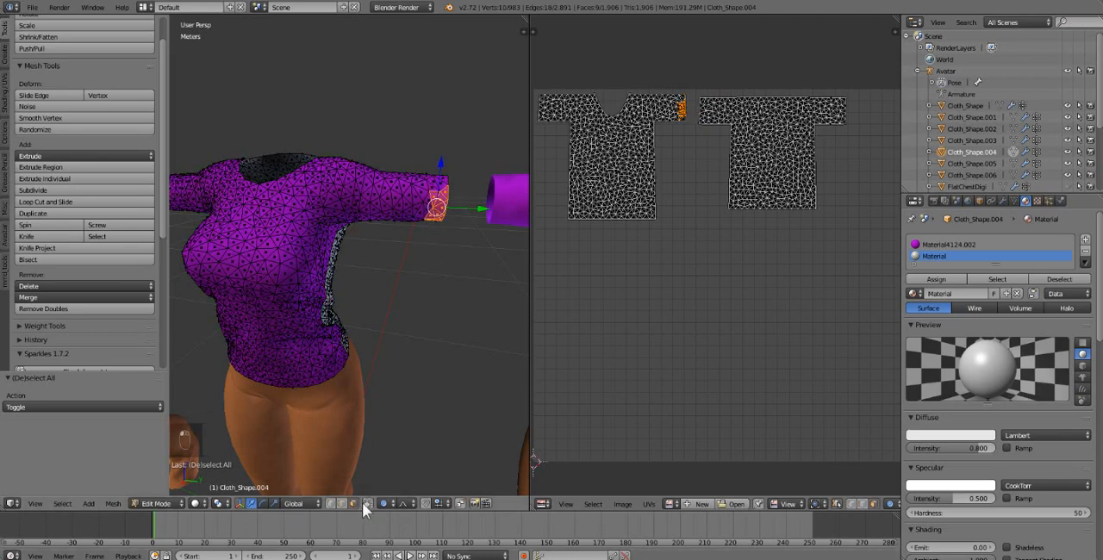
pyautogui.moveTo(393, 329); pyautogui.dragTo(402, 328, button='middle')
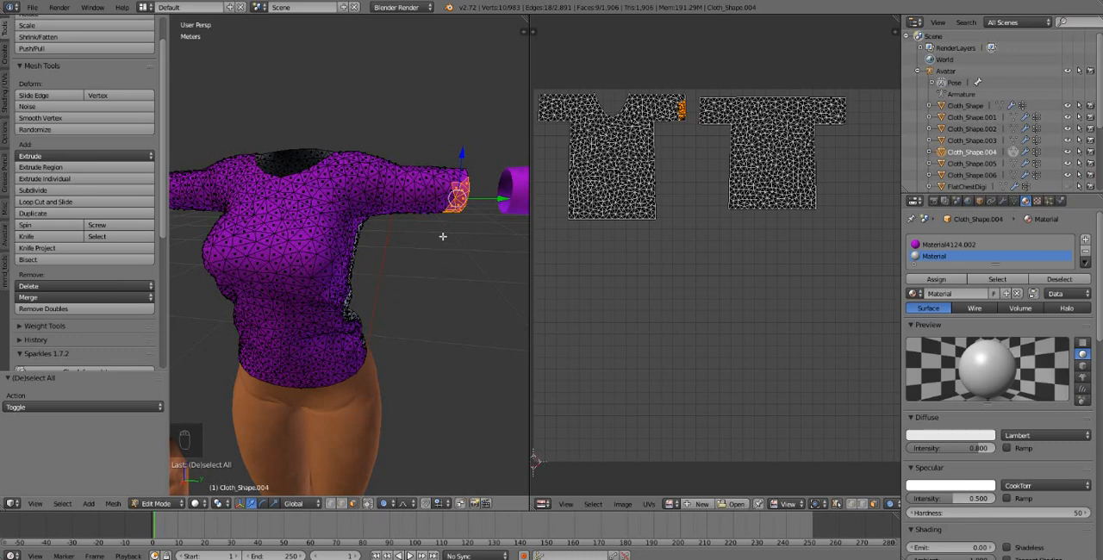
pyautogui.press('c')
pyautogui.moveTo(450, 193)
pyautogui.mouseDown()
pyautogui.moveTo(382, 161)
pyautogui.moveTo(388, 215)
pyautogui.moveTo(427, 161)
pyautogui.mouseUp()
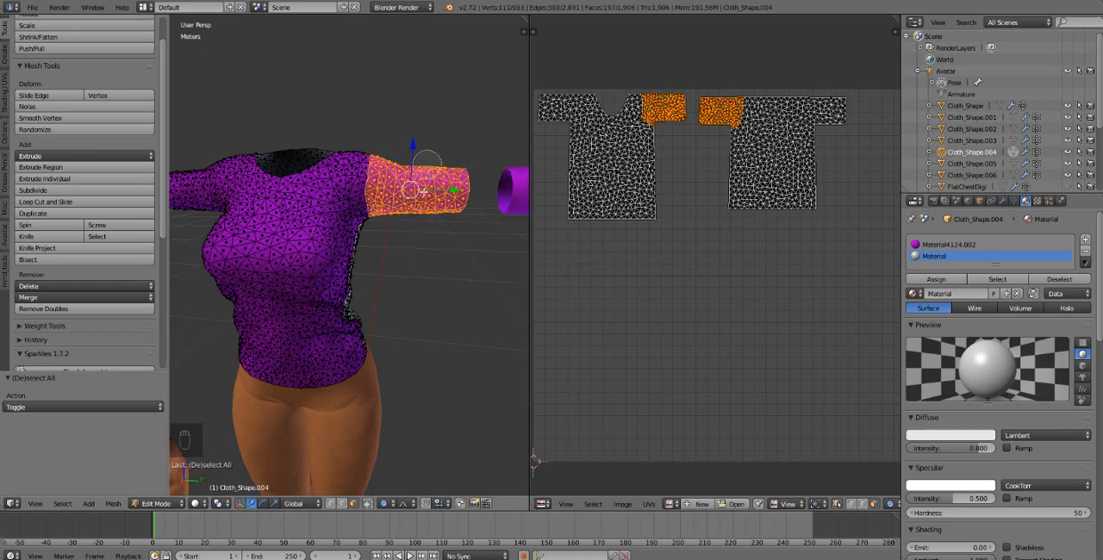
pyautogui.rightClick(451, 173)
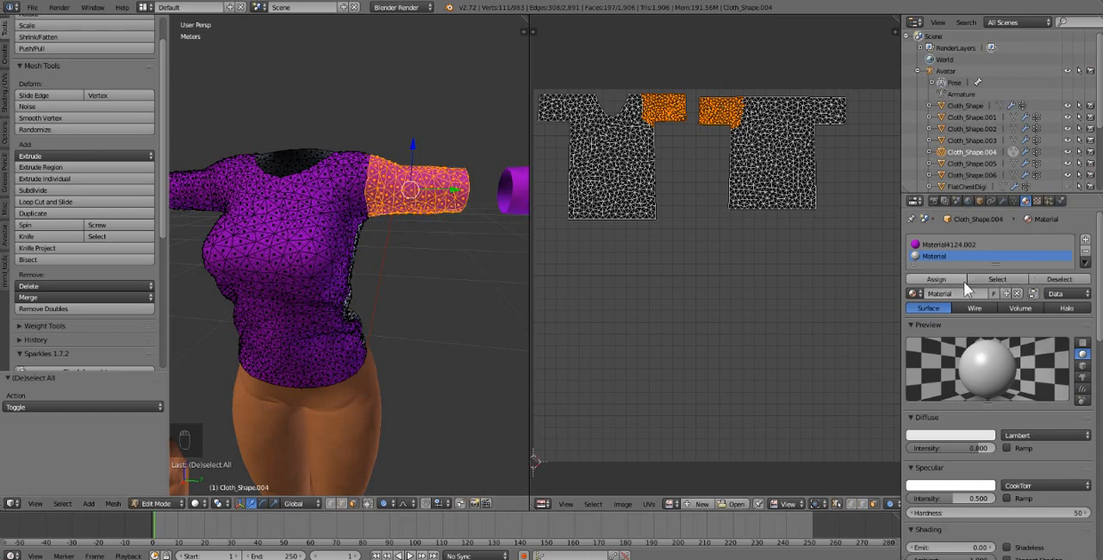
# Step: Add a third material slot with a new material, assign it to the selected sleeve faces and return to Object Mode
pyautogui.click(939, 281)
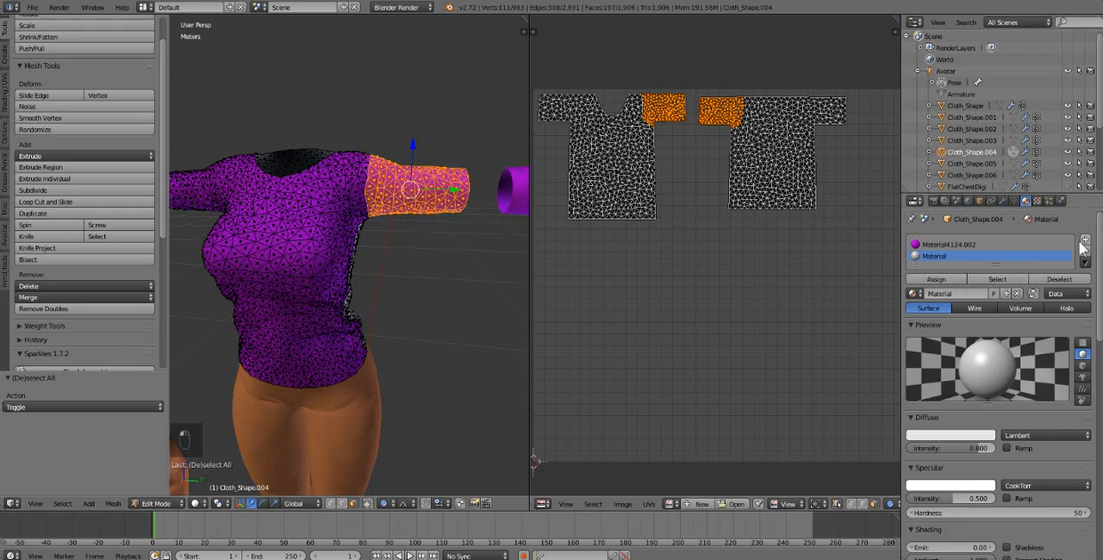
pyautogui.click(1085, 240)
pyautogui.click(963, 305)
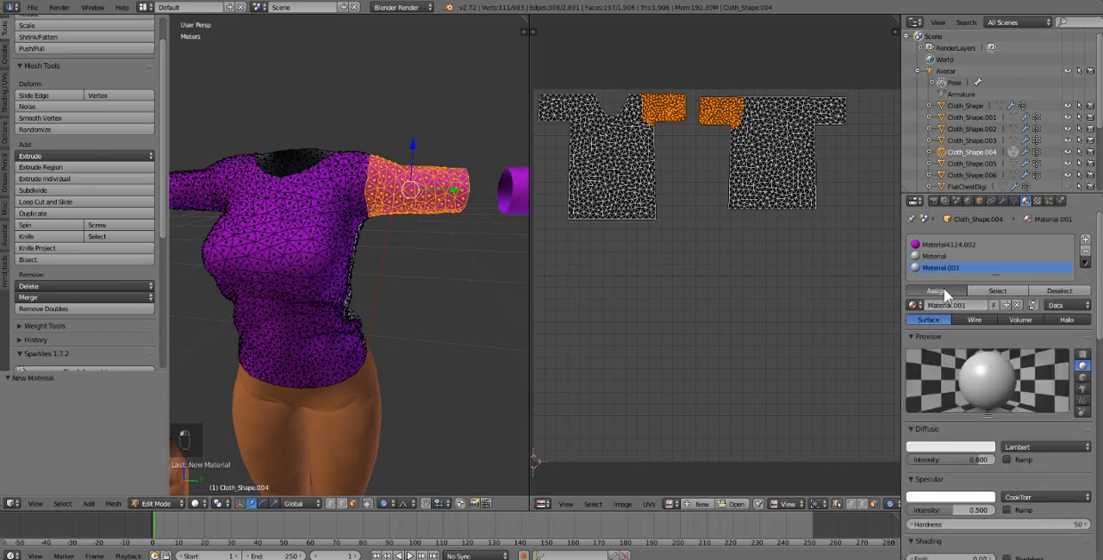
pyautogui.click(943, 288)
pyautogui.press('Tab')
pyautogui.moveTo(407, 214); pyautogui.dragTo(371, 259, button='middle')
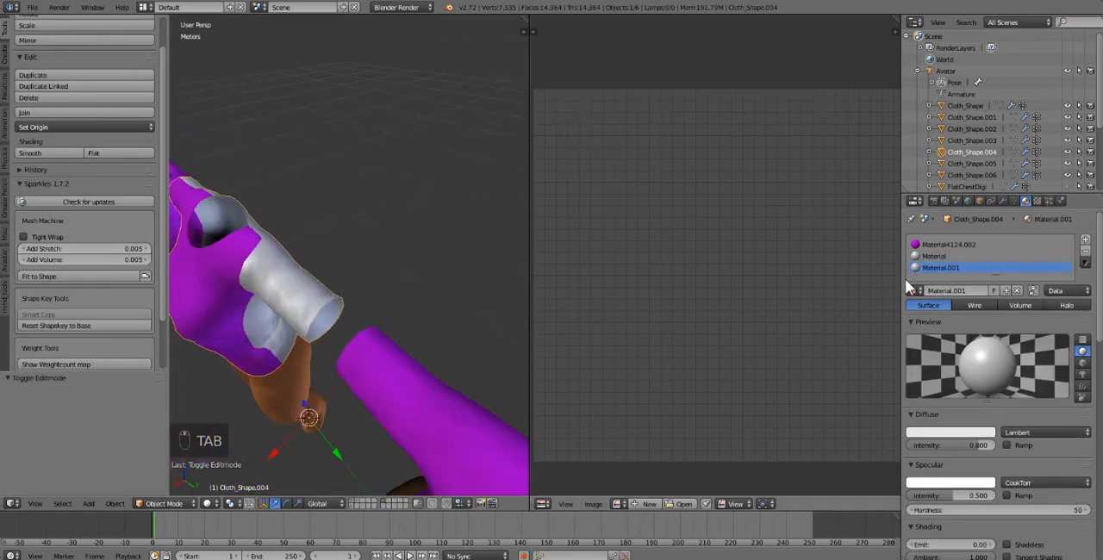
# Step: Set the sleeve material's diffuse colour to bright red
pyautogui.click(966, 435)
pyautogui.moveTo(930, 356); pyautogui.dragTo(909, 361)
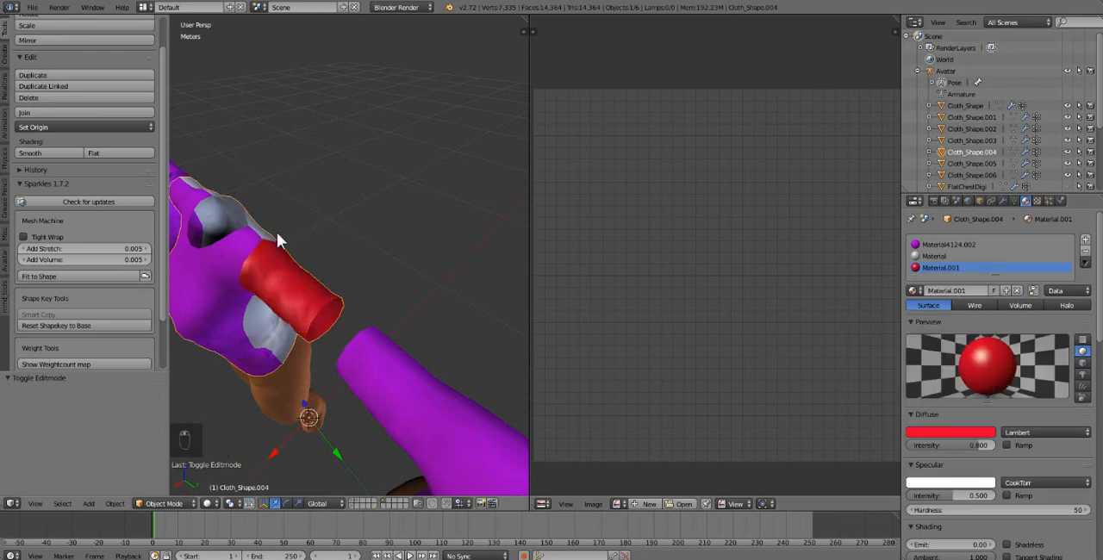
pyautogui.moveTo(277, 232); pyautogui.dragTo(310, 234, button='middle')
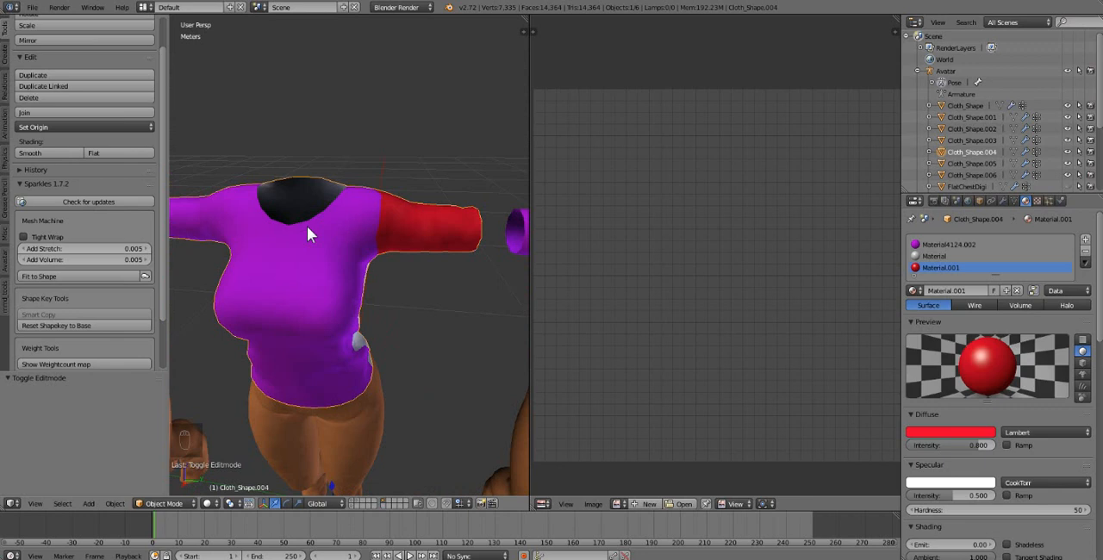
# Step: Examine the middle shirt's material areas on the front, back and sleeve, alongside the neighbouring copies
pyautogui.moveTo(306, 226)
pyautogui.mouseDown(button='middle')
pyautogui.moveTo(302, 259)
pyautogui.moveTo(278, 251)
pyautogui.moveTo(279, 232)
pyautogui.moveTo(302, 242)
pyautogui.mouseUp(button='middle')
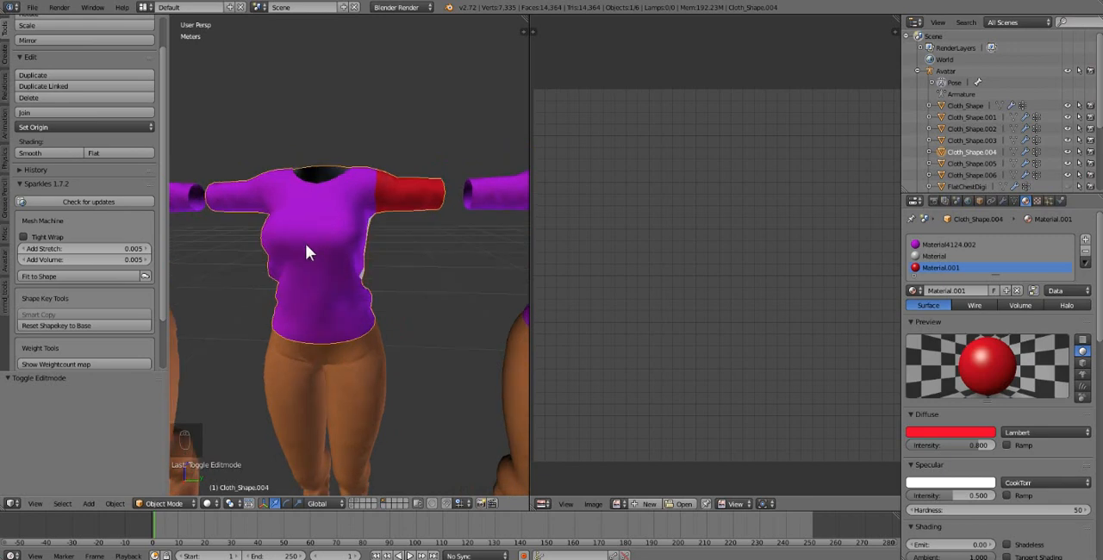
pyautogui.moveTo(401, 136); pyautogui.dragTo(431, 142, button='middle')
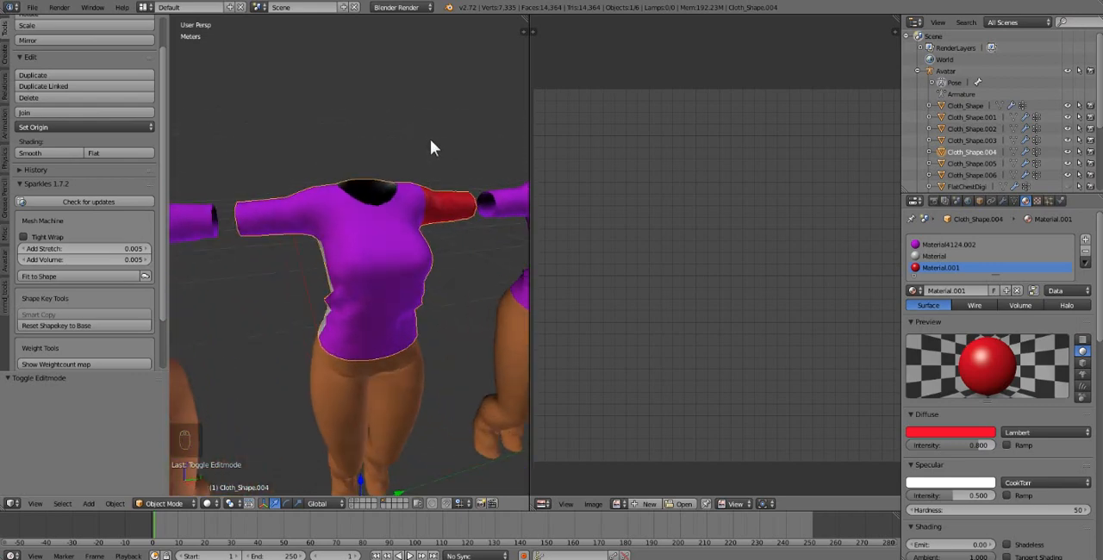
pyautogui.scroll(-5, 430, 139)
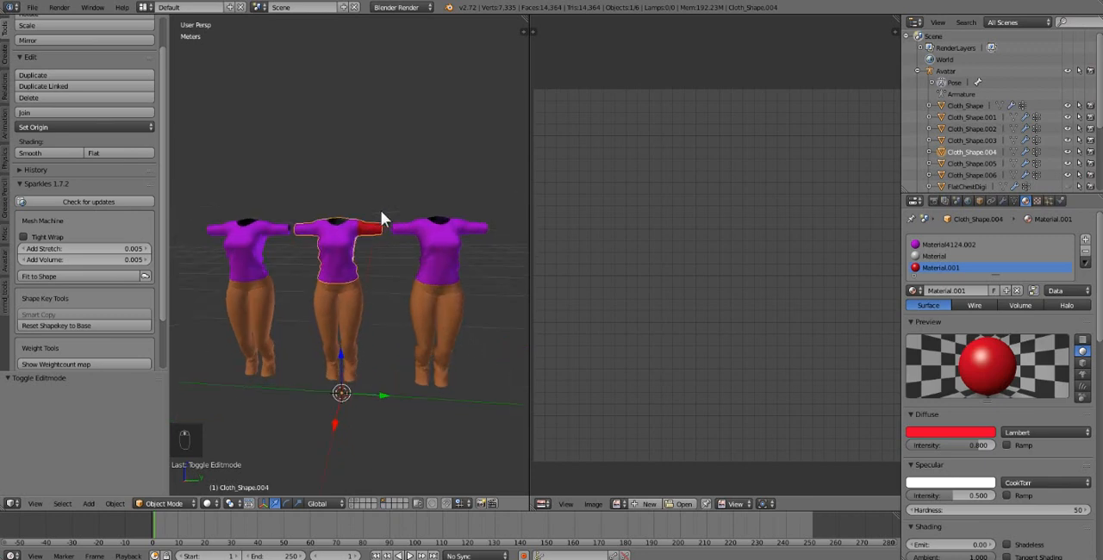
pyautogui.moveTo(382, 213); pyautogui.dragTo(393, 217, button='middle')
pyautogui.scroll(2, 383, 245)
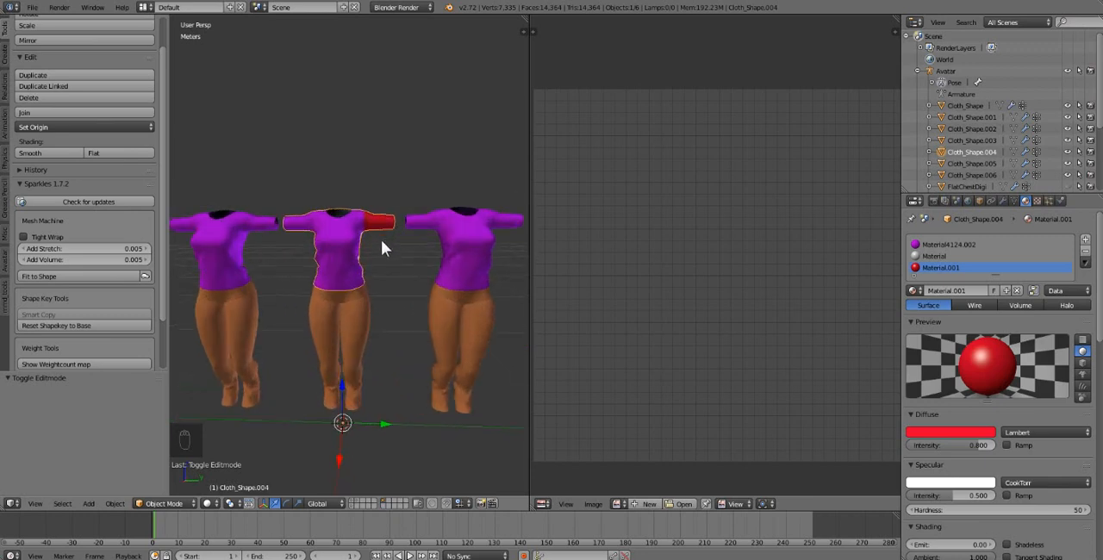
pyautogui.moveTo(371, 253); pyautogui.dragTo(373, 253, button='middle')
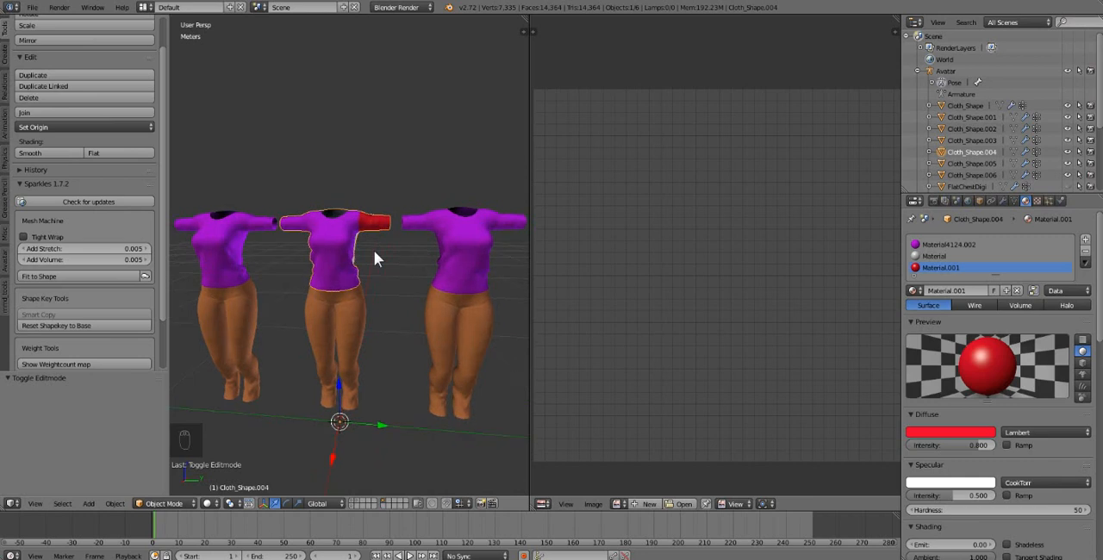
pyautogui.scroll(7, 373, 252)
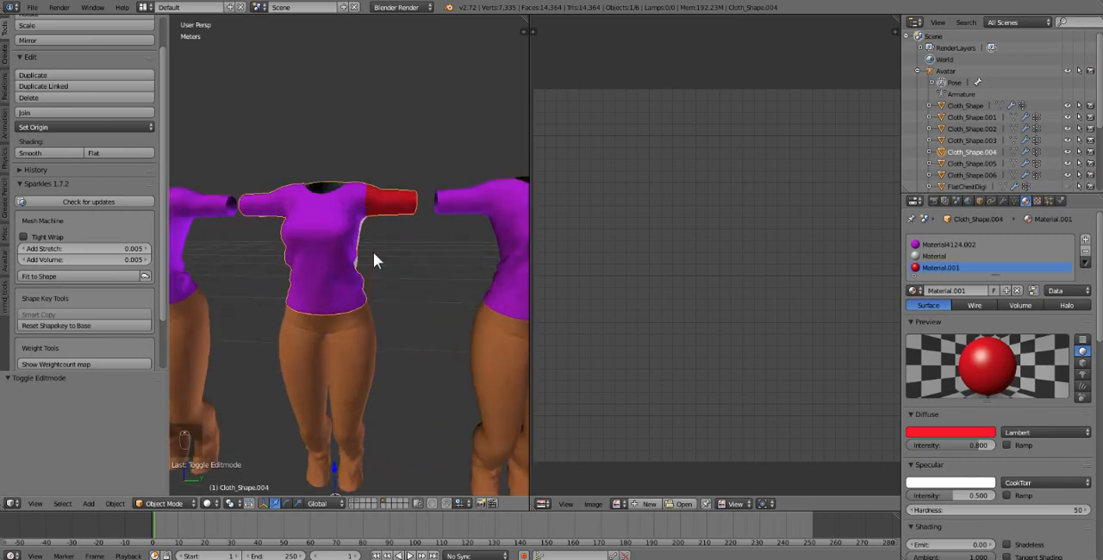
pyautogui.scroll(-3, 363, 241)
pyautogui.moveTo(362, 233); pyautogui.dragTo(303, 292, button='middle')
pyautogui.scroll(-4, 356, 294)
pyautogui.moveTo(344, 301); pyautogui.dragTo(360, 302, button='middle')
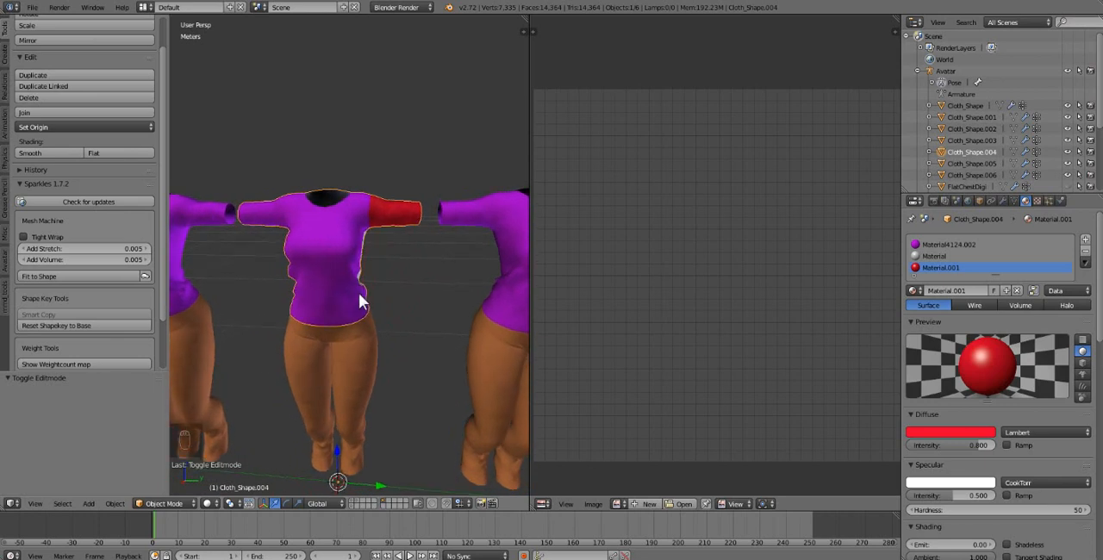